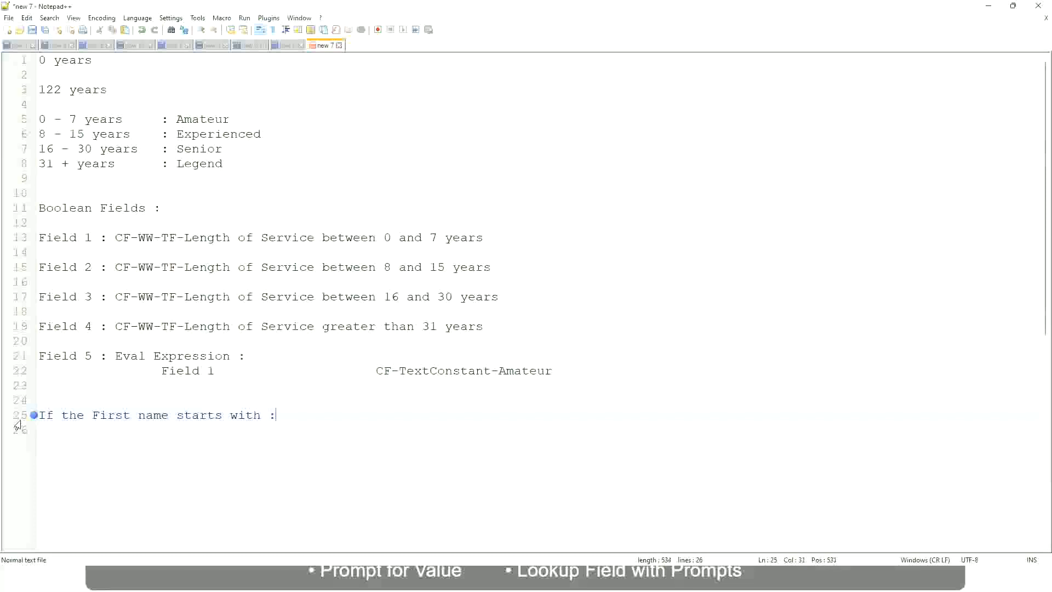
Complete the first-name rule on line 25 with the range A - G and the label "A Listers" in quotes.
text(A - G)
text(A lI)
key(BackSpace)
key(BackSpace)
text(Listers)
key(Left)
key(ctrl+Left)
text("")
key(Right)
key(BackSpace)
key(Right)
key(Return)
text(")
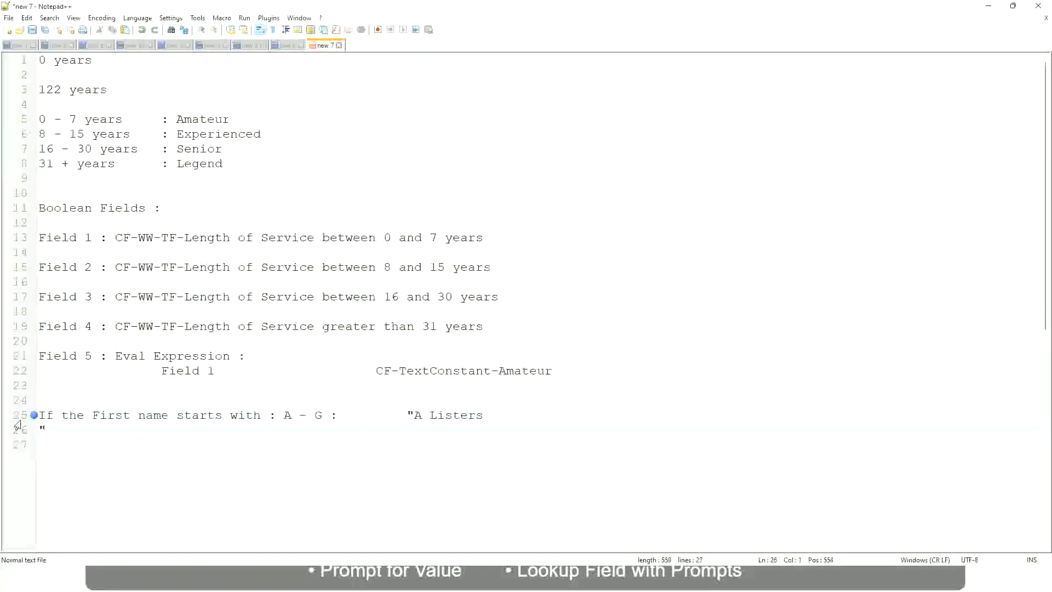
key(BackSpace)
key(BackSpace)
text(")
Add a second first-name rule below for the range H - P with the label "His Majesty".
key(Return)
text(H -)
text(P)
key(Tab)
key(Tab)
key(Tab)
key(Tab)
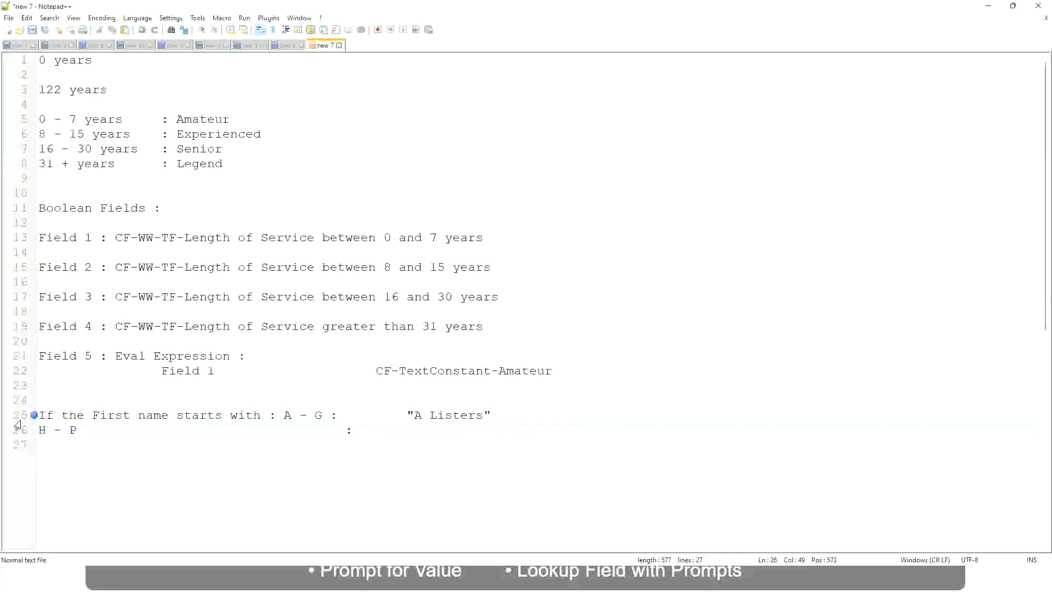
text("His Majesty"")
key(BackSpace)
key(Return)
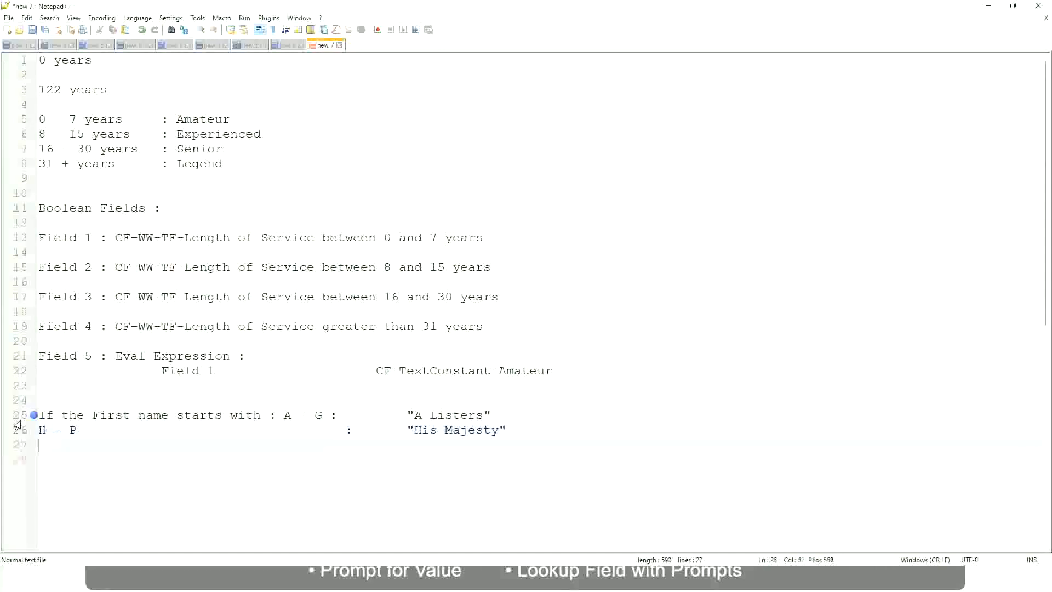
Add a third first-name rule for the range L - Z with the label "Lords".
text(L)
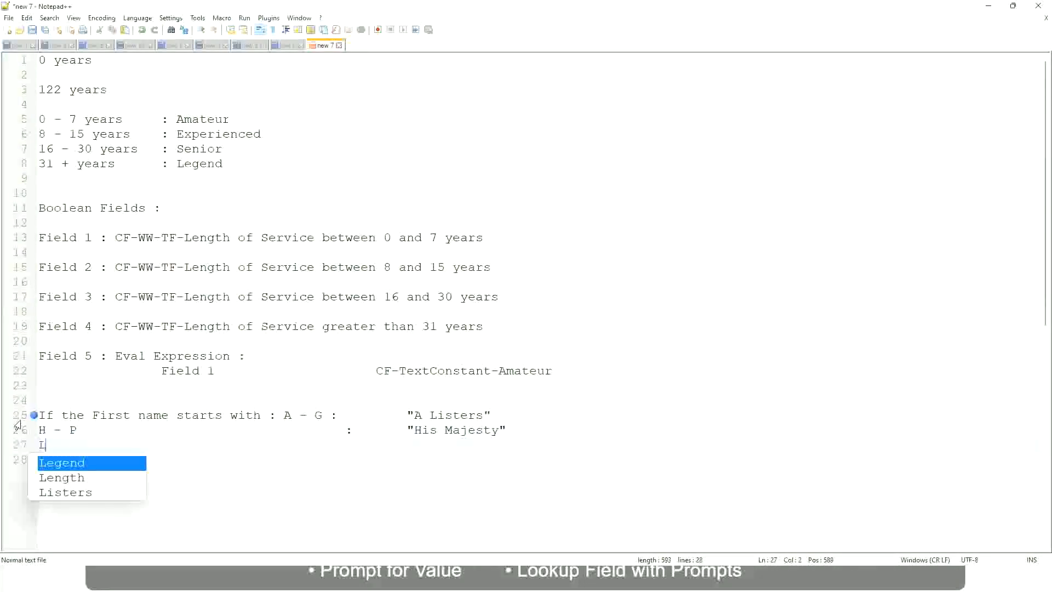
text( - Z)
key(Tab)
key(Tab)
key(Tab)
key(Tab)
key(Tab)
key(Tab)
key(Tab)
key(Tab)
key(Tab)
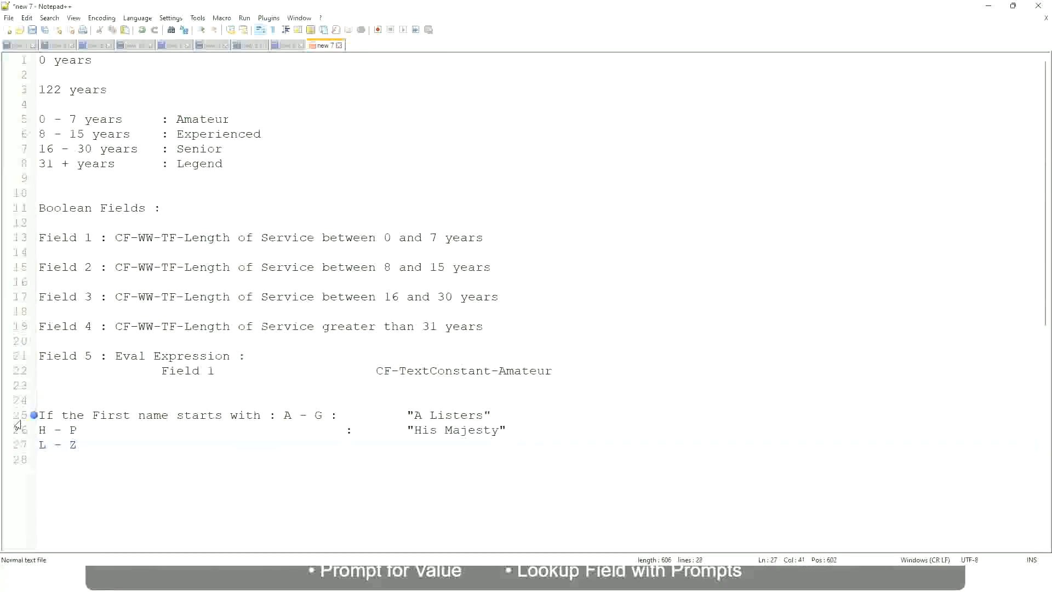
text(:)
key(Tab)
text("Lords)
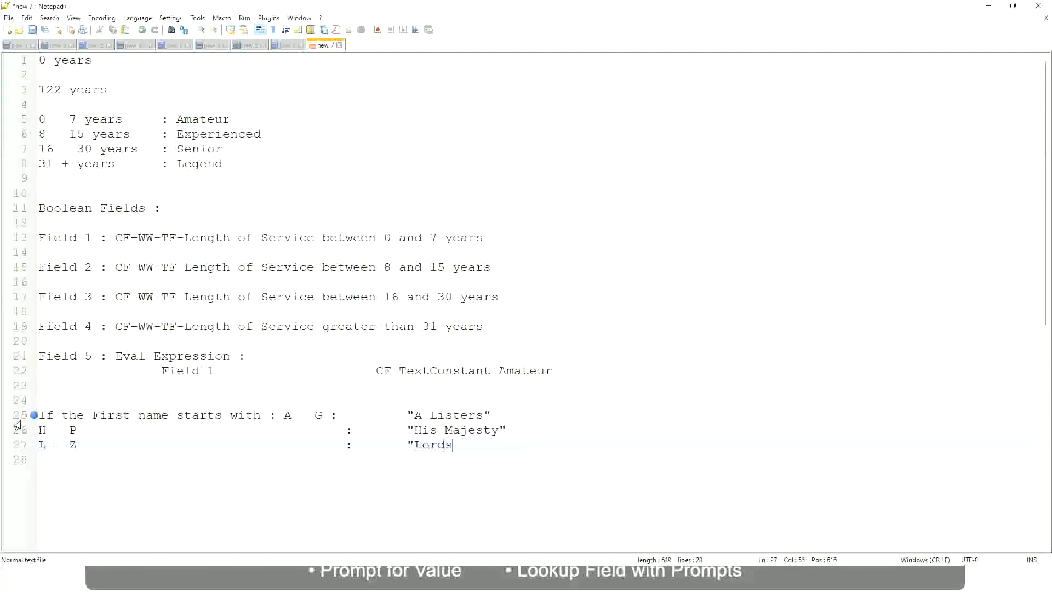
text("")
key(BackSpace)
key(Right)
drag(456, 445, 501, 416)
click(433, 415)
click(476, 417)
click(475, 430)
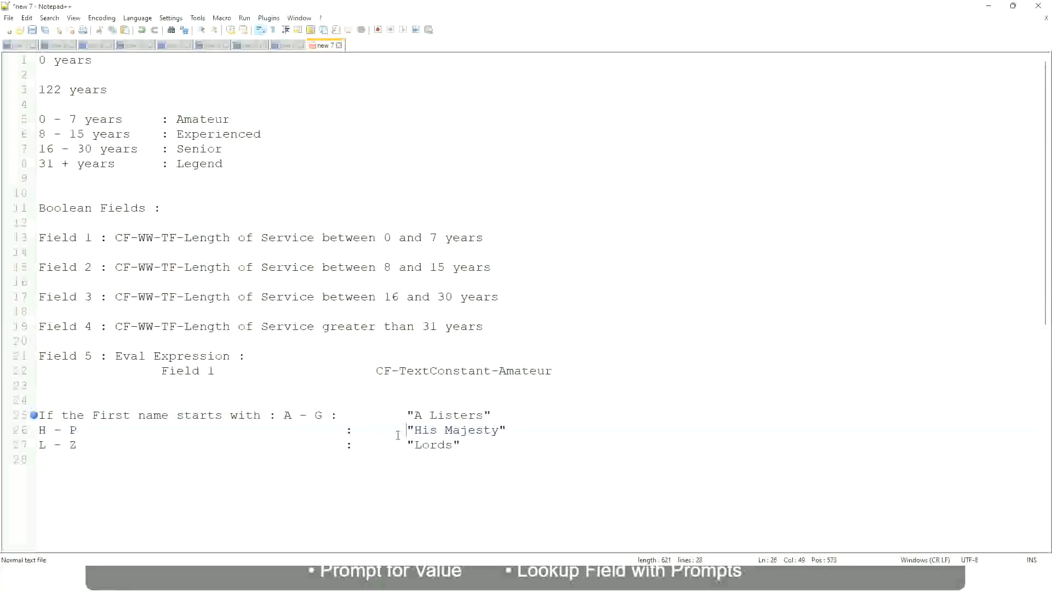
Replace all three first-name rule lines with a new line beginning with "If".
drag(482, 461, 34, 415)
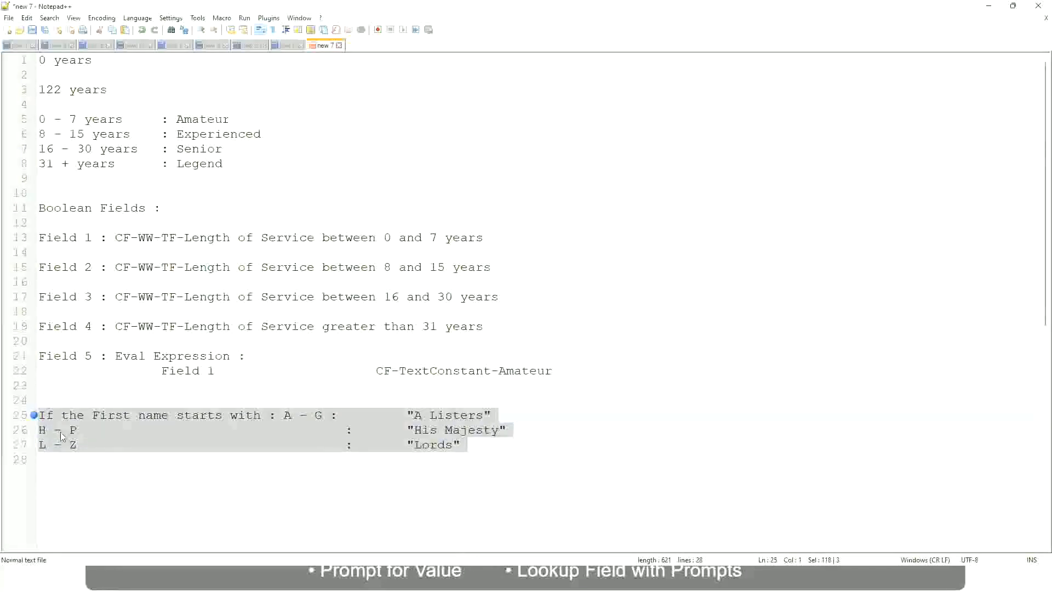
text(If)
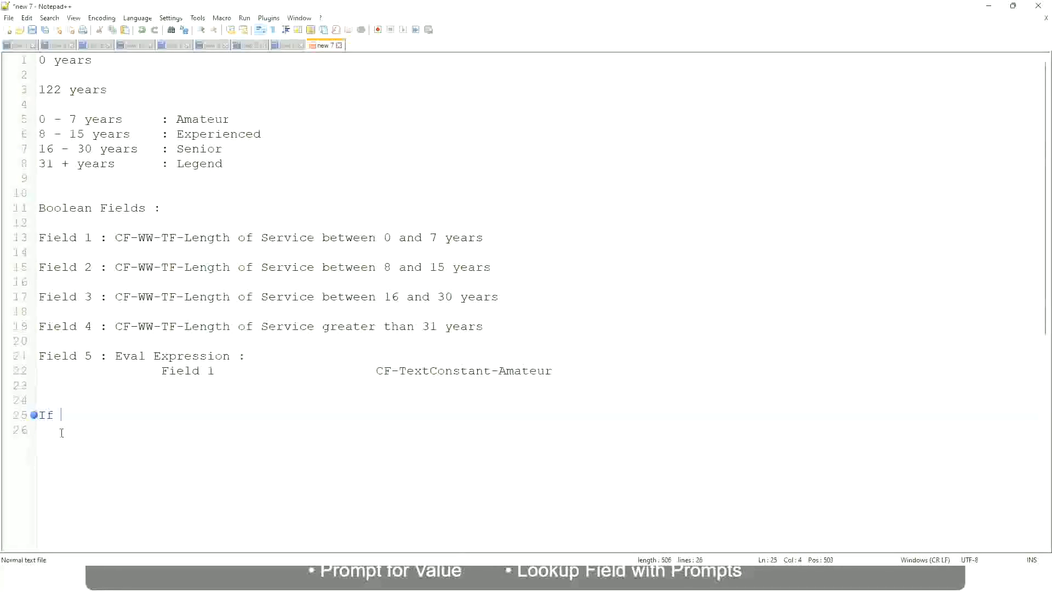
text( Prior E)
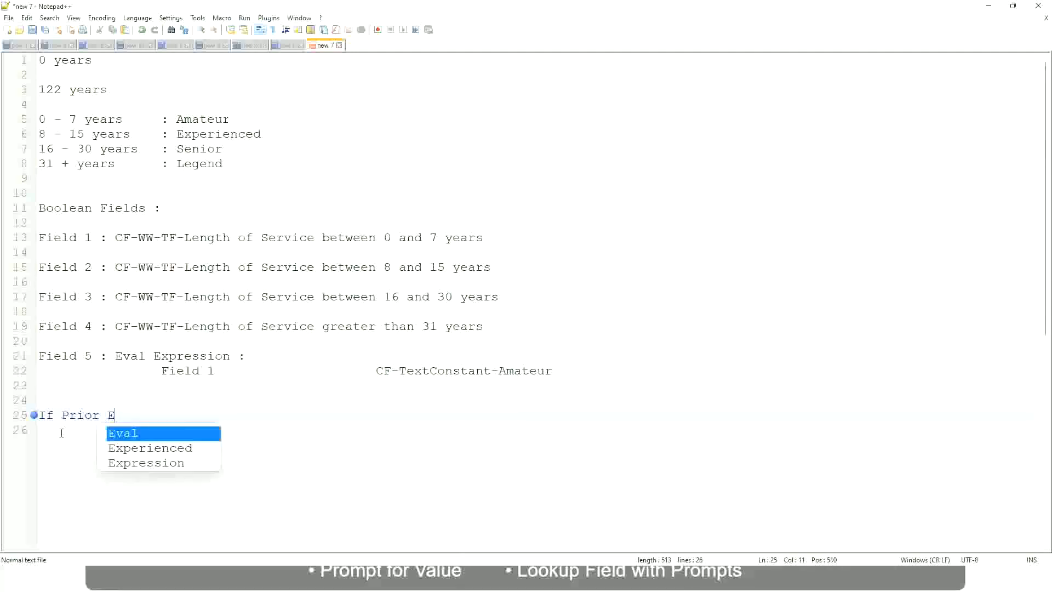
text(xperience)
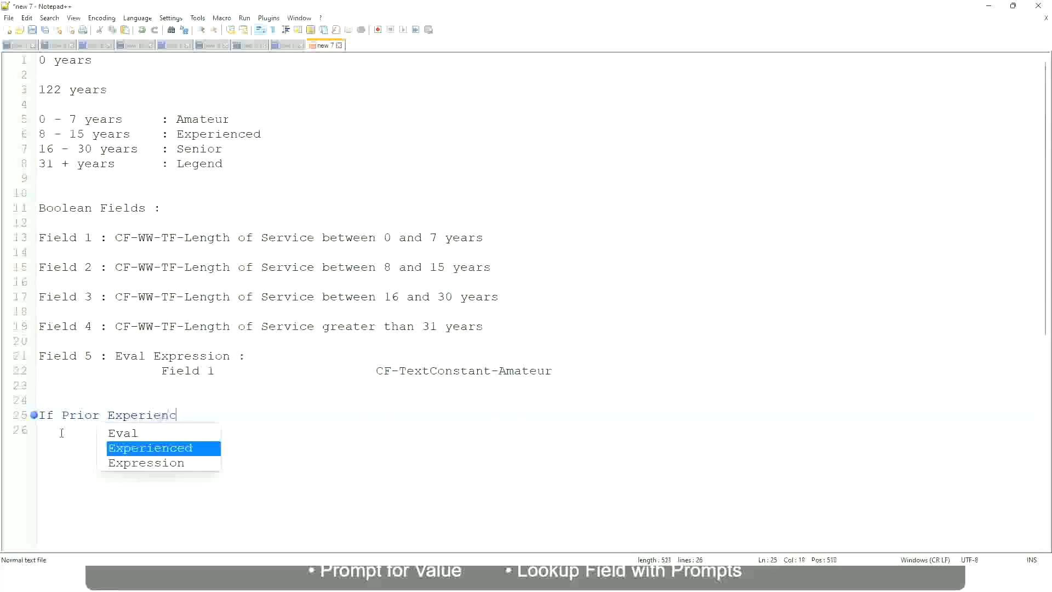
key(BackSpace)
key(BackSpace)
key(BackSpace)
key(BackSpace)
key(BackSpace)
key(BackSpace)
key(BackSpace)
key(BackSpace)
key(BackSpace)
key(BackSpace)
key(BackSpace)
key(BackSpace)
key(BackSpace)
key(BackSpace)
key(BackSpace)
key(BackSpace)
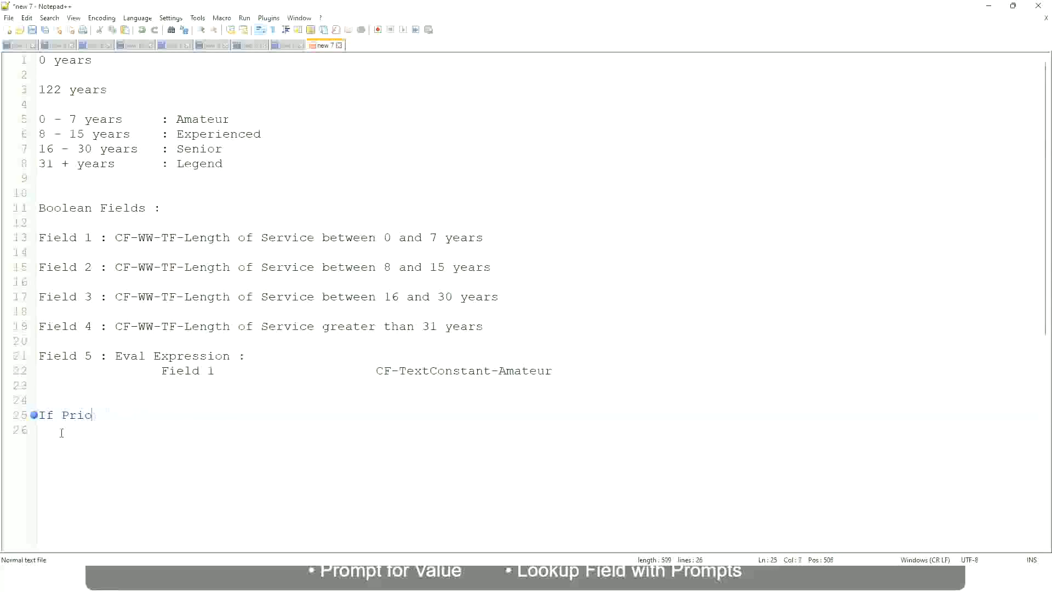
text(Job Profile is )
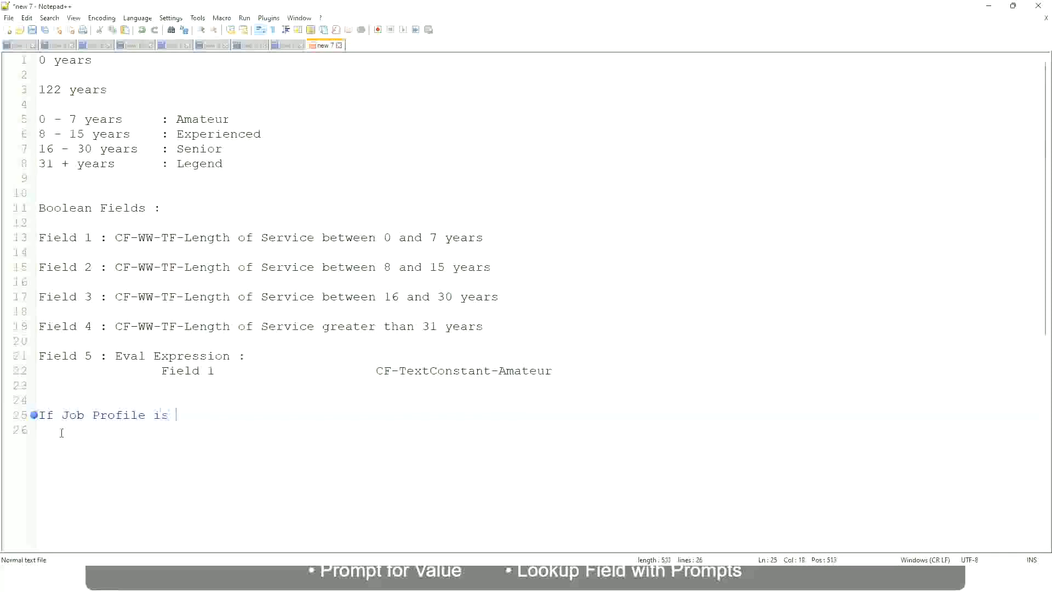
text(: Manager)
key(BackSpace)
key(BackSpace)
key(BackSpace)
key(BackSpace)
key(BackSpace)
key(BackSpace)
key(BackSpace)
key(BackSpace)
key(BackSpace)
key(BackSpace)
key(BackSpace)
key(BackSpace)
key(BackSpace)
key(BackSpace)
key(BackSpace)
key(BackSpace)
key(BackSpace)
key(BackSpace)
key(BackSpace)
key(BackSpace)
Complete line 25 as "If Management Level is Manager or Above" with "Proposed Allowance Plan : Car Allowance" in a second column.
text(Manage)
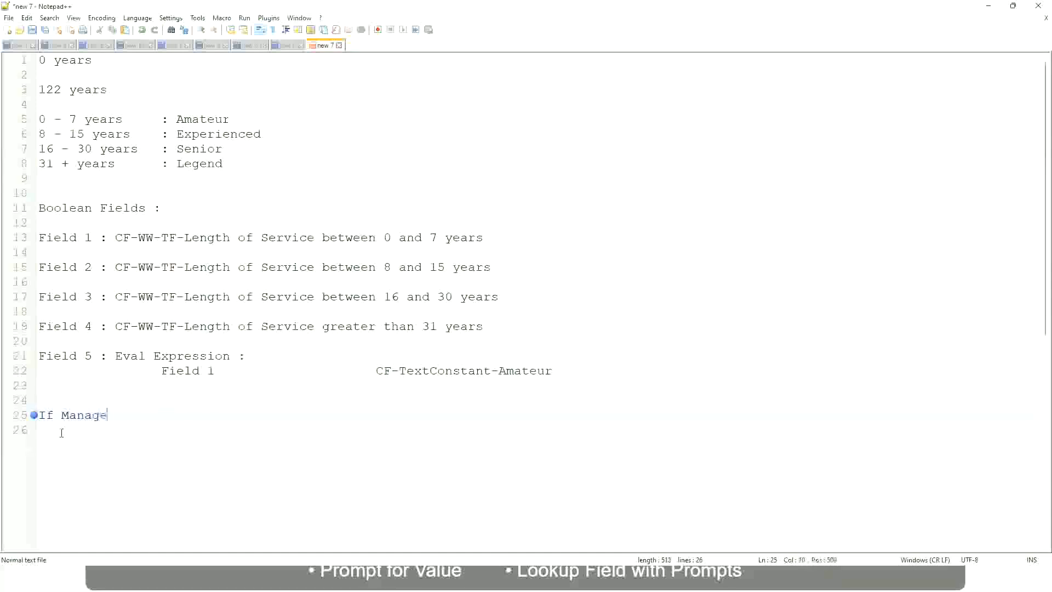
text(ment Level is Manager )
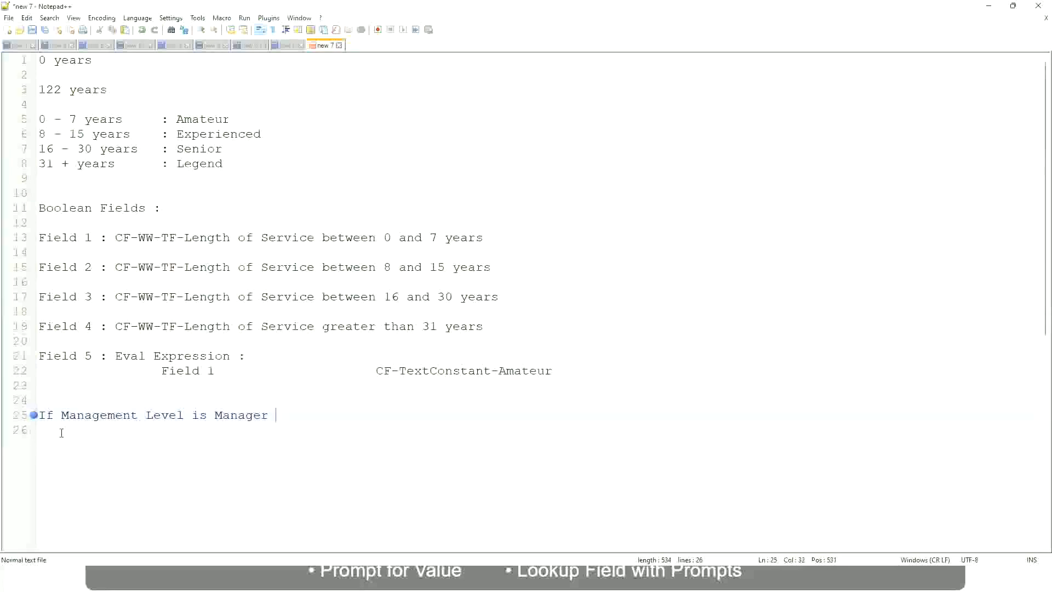
text(or Above)
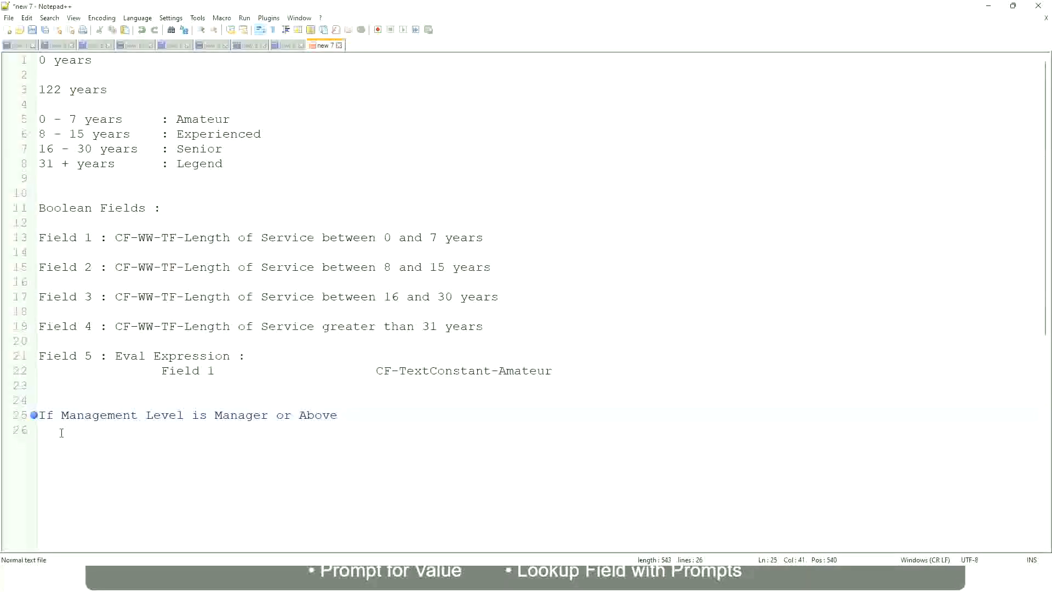
key(Tab)
key(Tab)
key(Tab)
key(Tab)
text(Proposed)
text(Allowance )
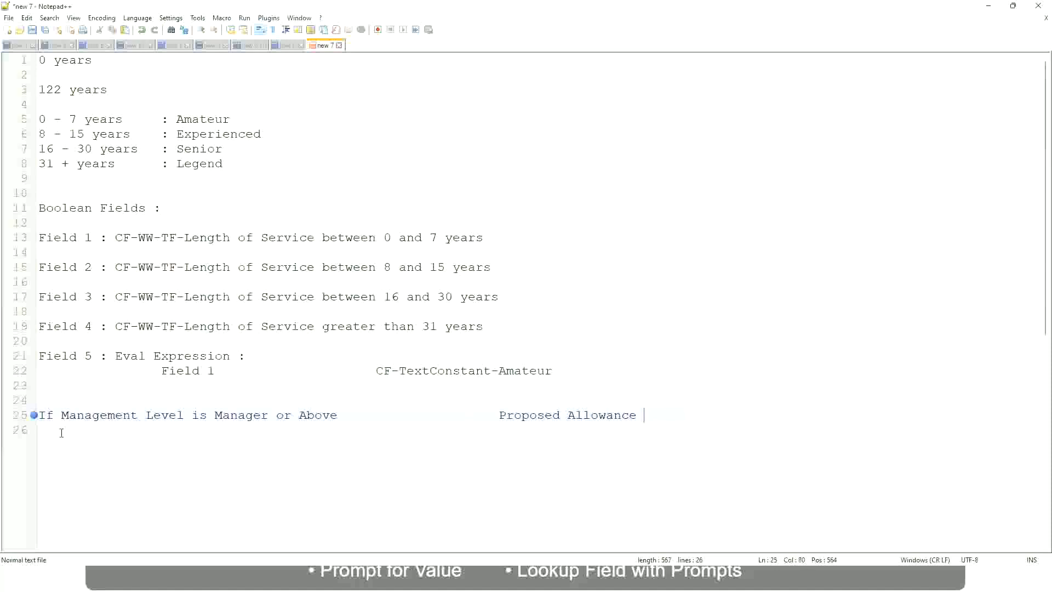
text(Plan)
text(: Car Allowance)
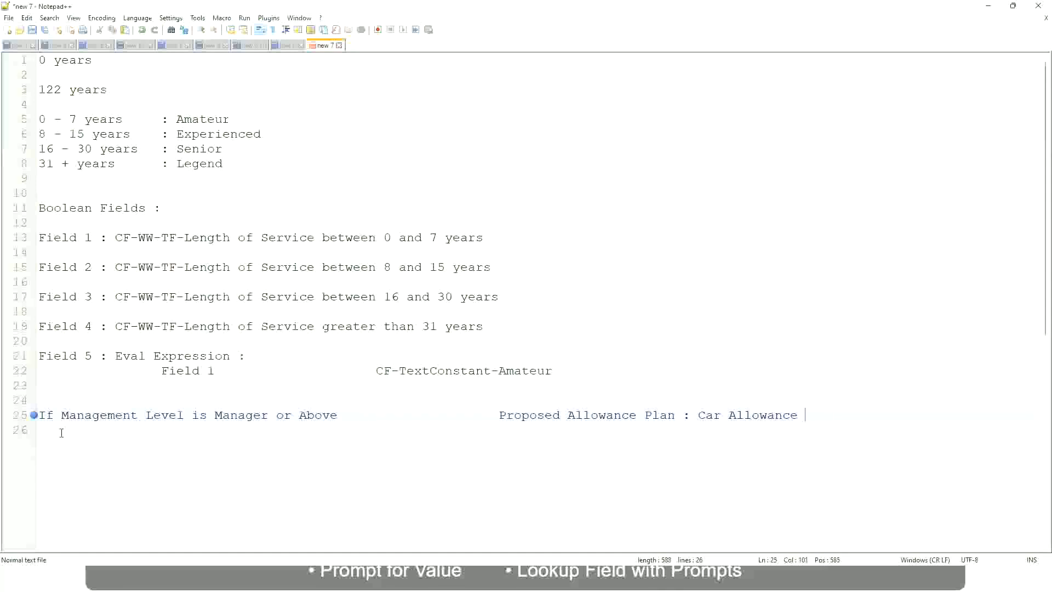
Begin a second rule line with "If Management Level is" and remove "or Above" from the Manager rule.
key(Return)
text(If Management Level is)
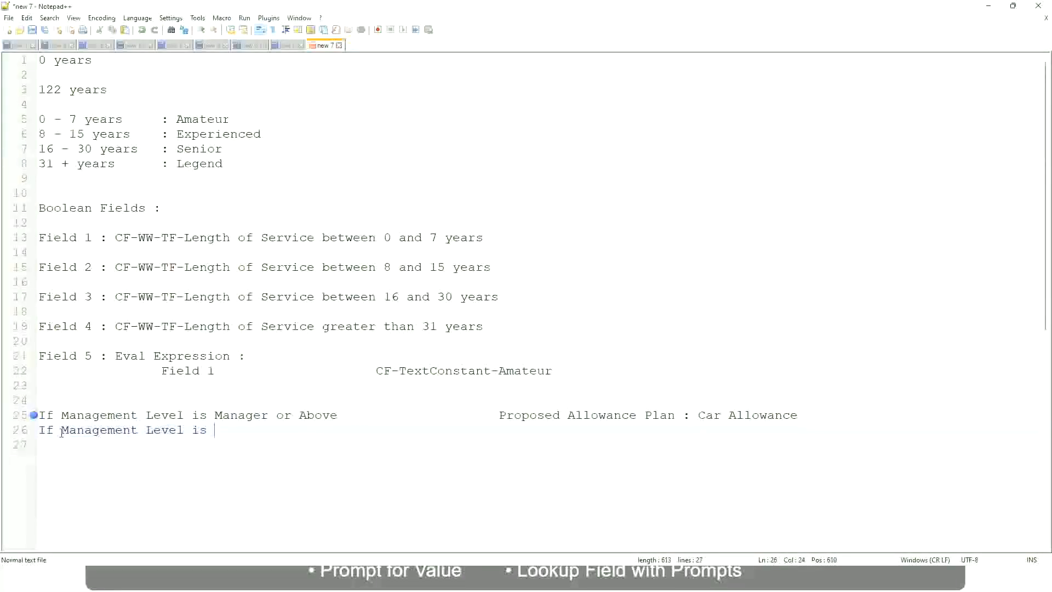
key(Up)
key(Right)
key(Right)
key(Right)
key(Right)
key(Right)
key(Right)
key(Right)
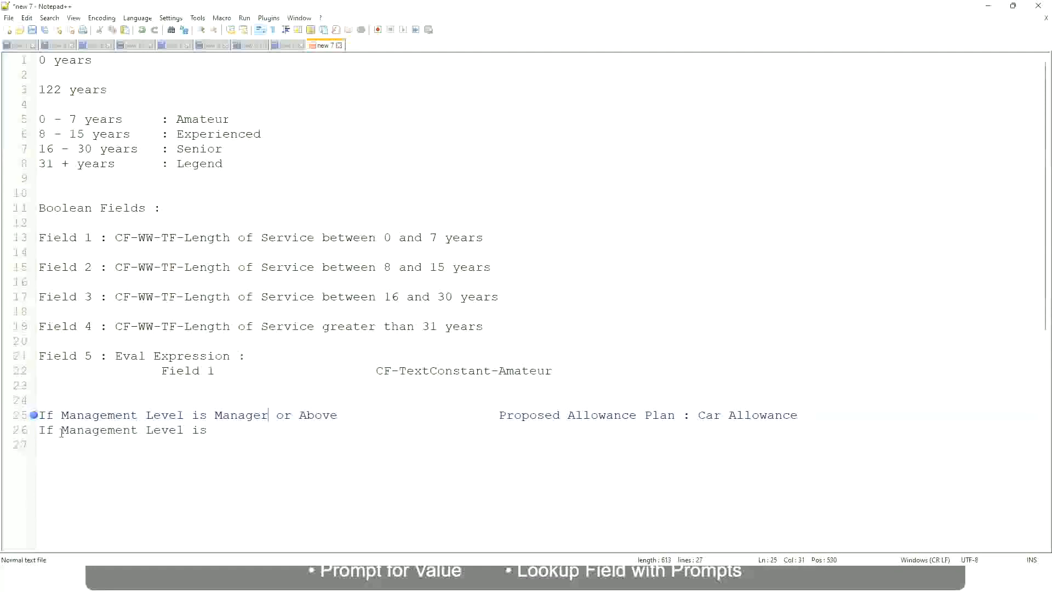
key(shift+Right)
key(shift+Right)
key(shift+Right)
key(shift+Right)
key(shift+Right)
key(shift+Right)
key(shift+Right)
key(shift+Right)
key(shift+Right)
key(Delete)
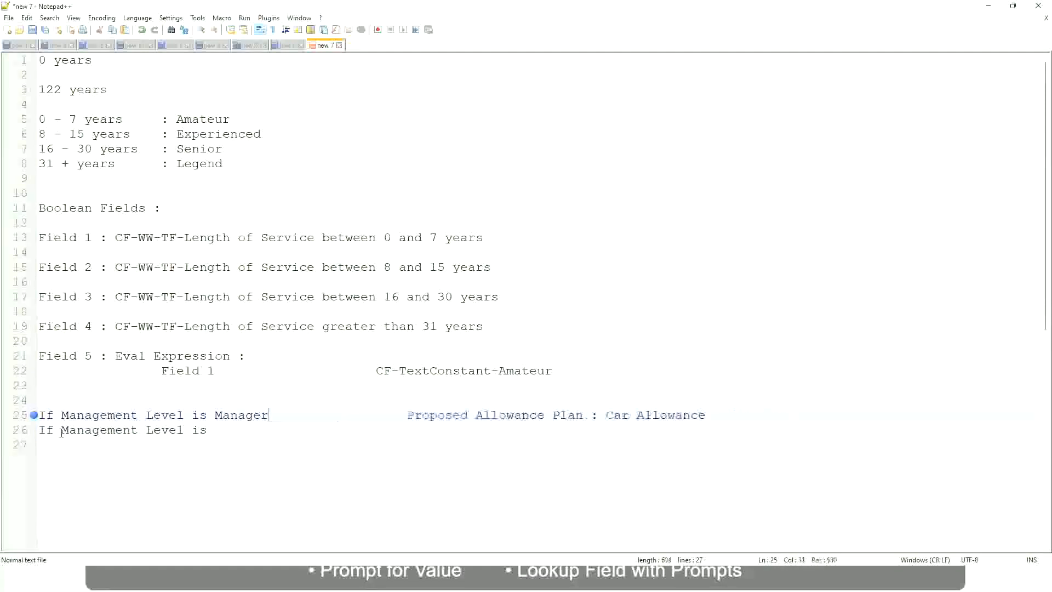
Complete the second rule with the level Director and "Executive Allowance" aligned in the second column.
key(Down)
text(Director                 )
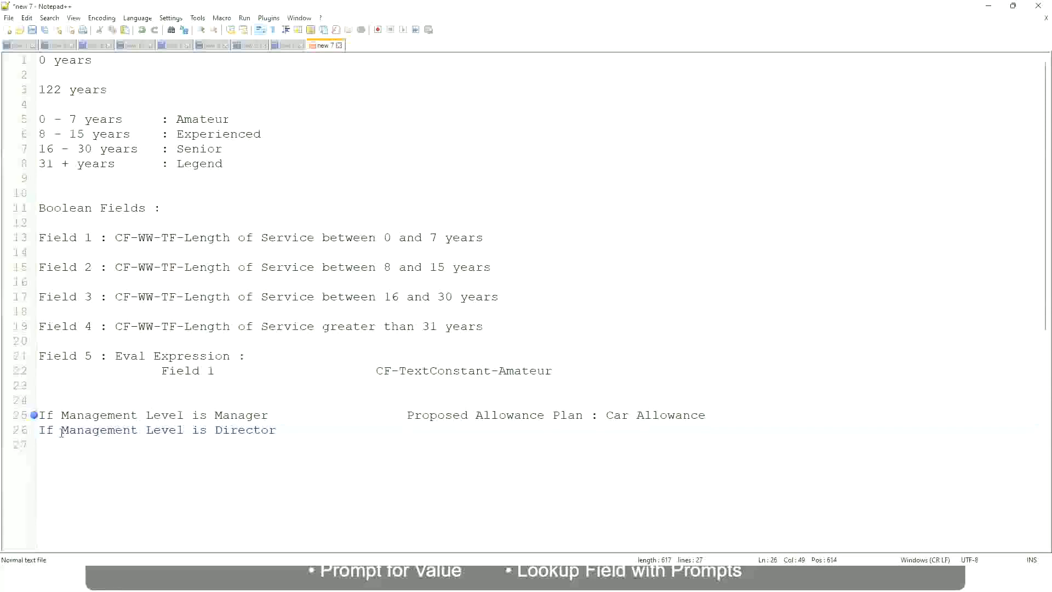
text(Executive )
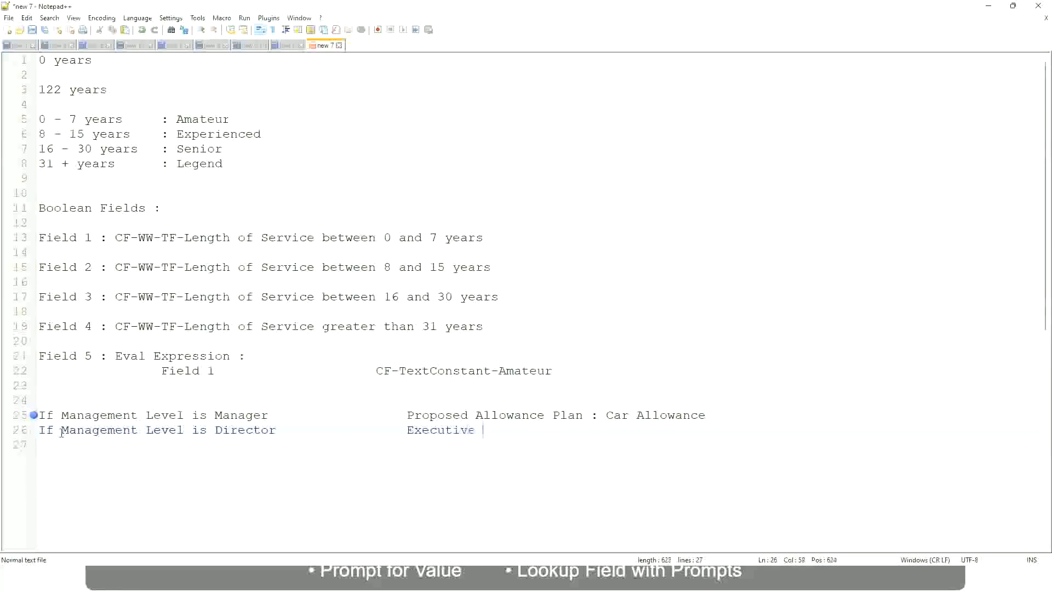
text(Allowance)
Add a third rule line "If Management Level is CEO" with "CEO Allowance" in the second column.
key(Return)
text(If Management)
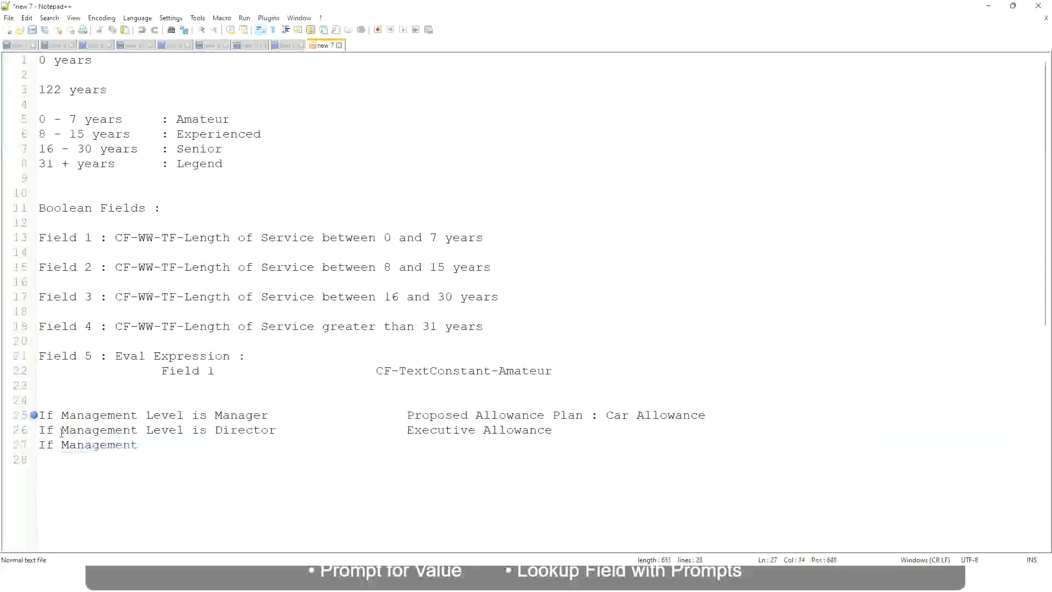
text( le)
key(BackSpace)
key(BackSpace)
text(le)
key(BackSpace)
key(BackSpace)
text(Le)
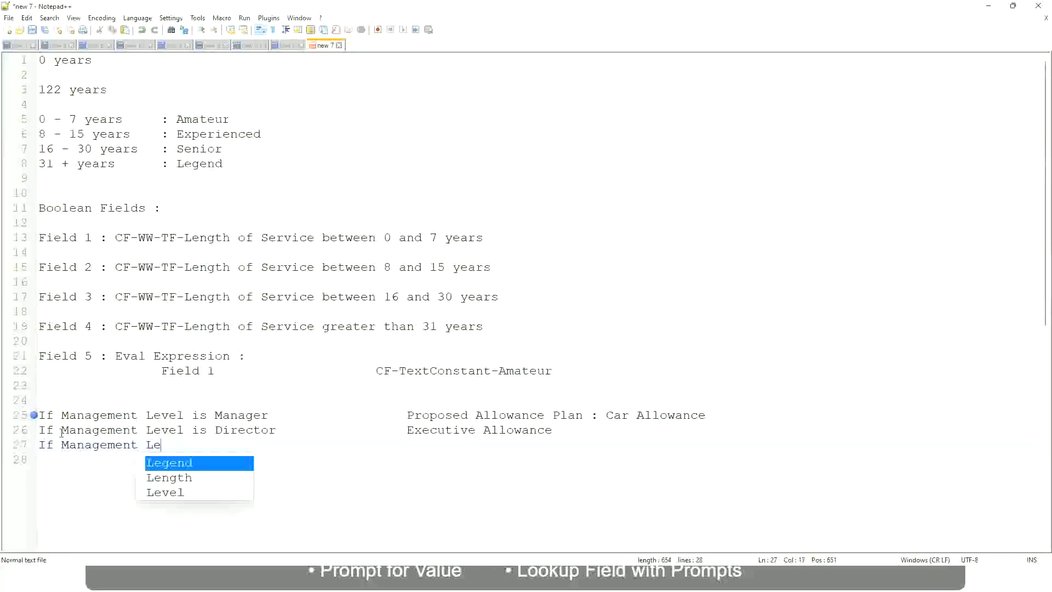
key(Down)
key(Down)
key(Return)
text(is )
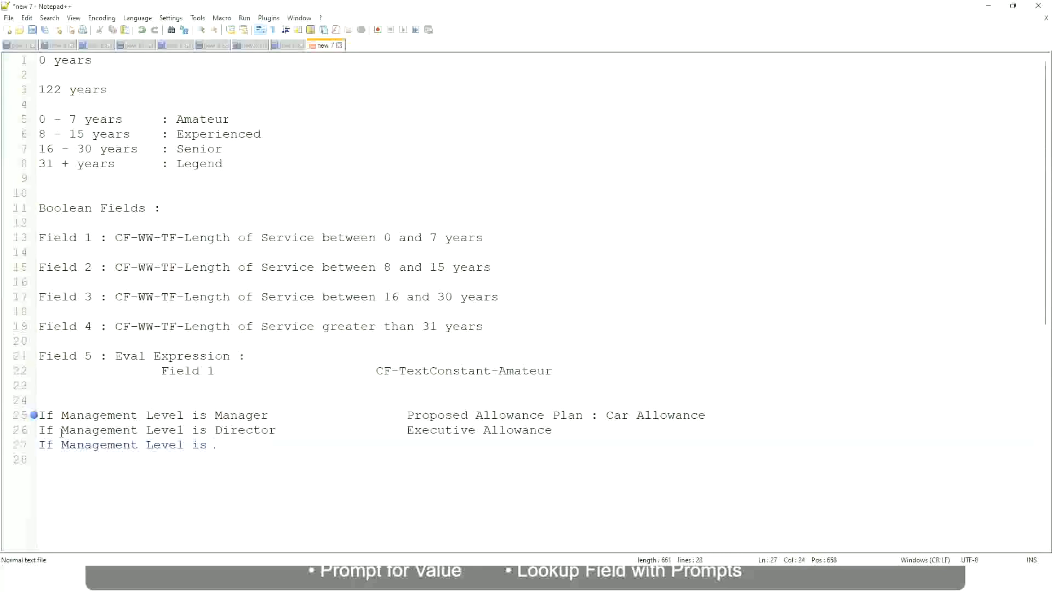
text(CEO)
text(CEO Allowance)
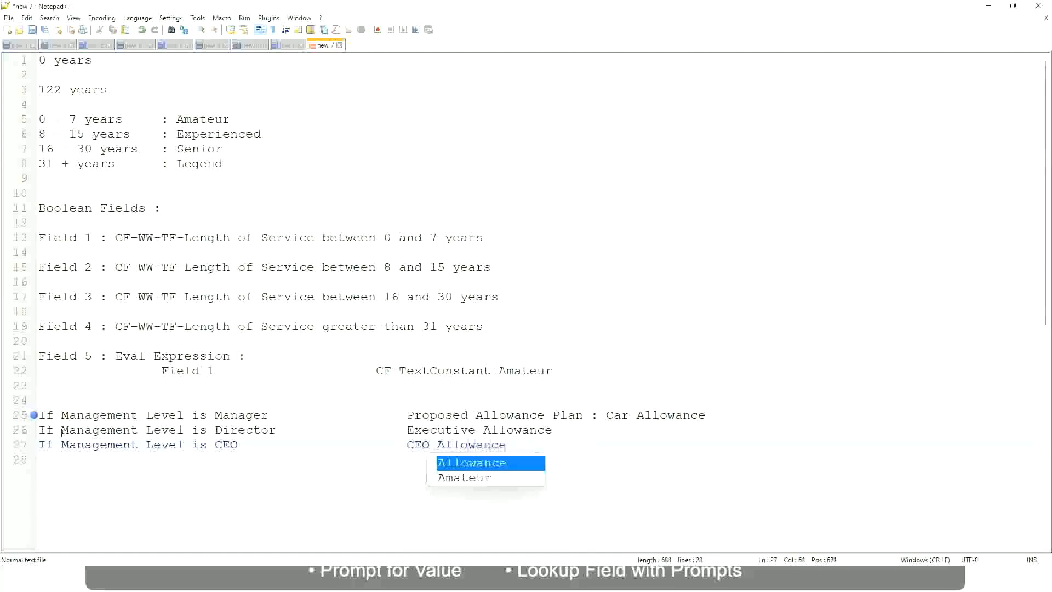
key(Escape)
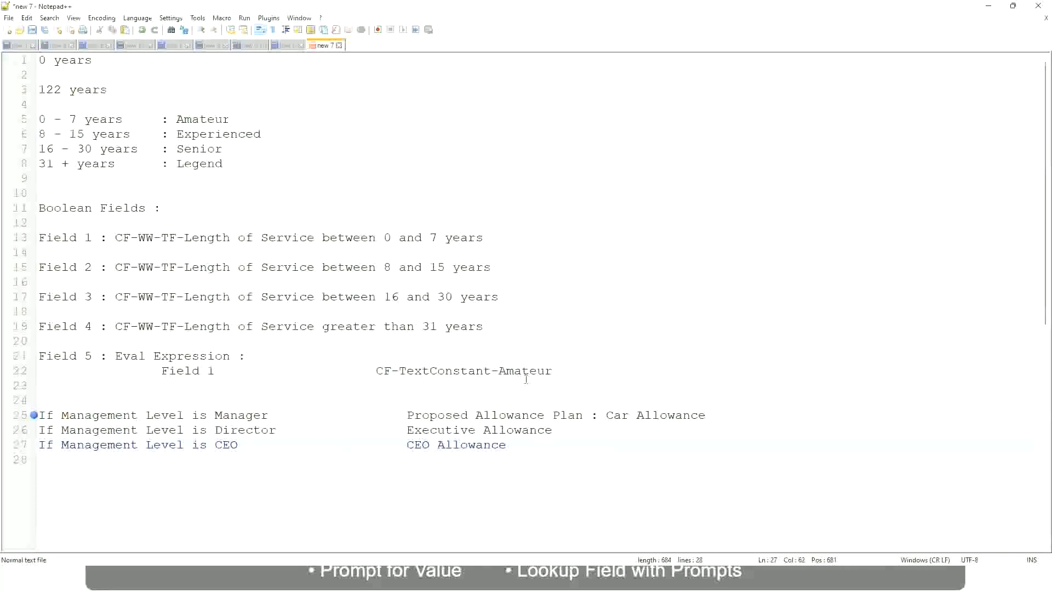
click(607, 415)
drag(606, 415, 707, 411)
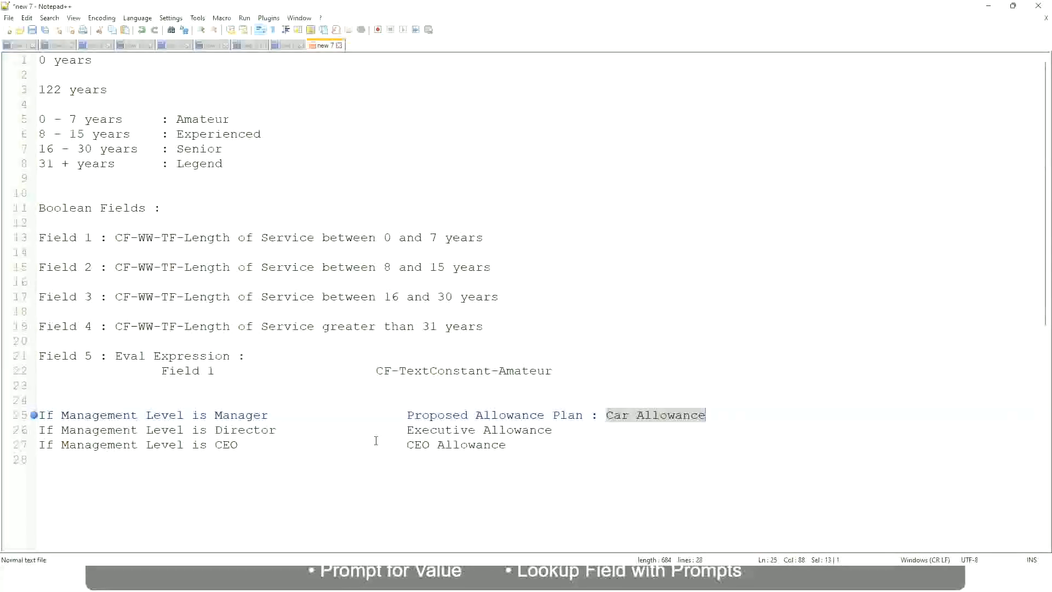
click(494, 418)
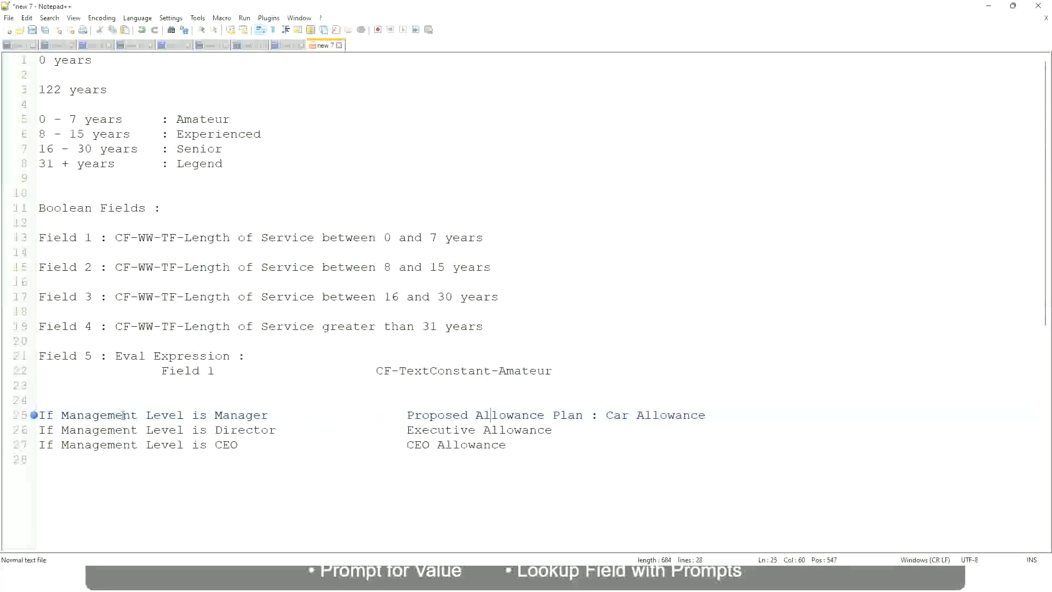
click(214, 415)
Replace the outcome of the Manager rule on line 25 with "First Line Manager".
drag(412, 415, 721, 411)
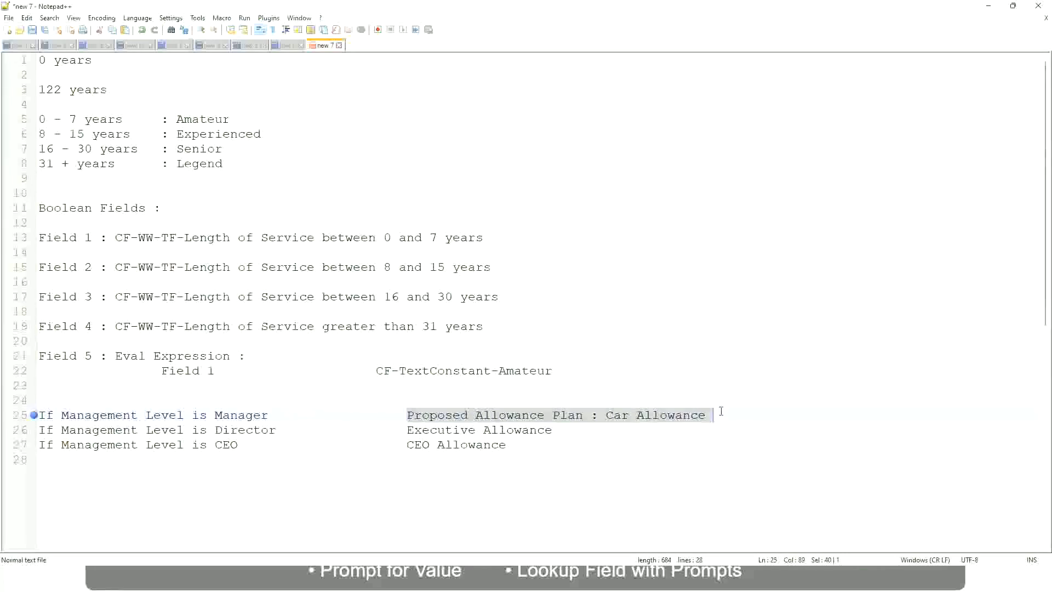
text(Managers)
key(BackSpace)
key(BackSpace)
key(BackSpace)
key(BackSpace)
key(BackSpace)
key(BackSpace)
key(BackSpace)
key(BackSpace)
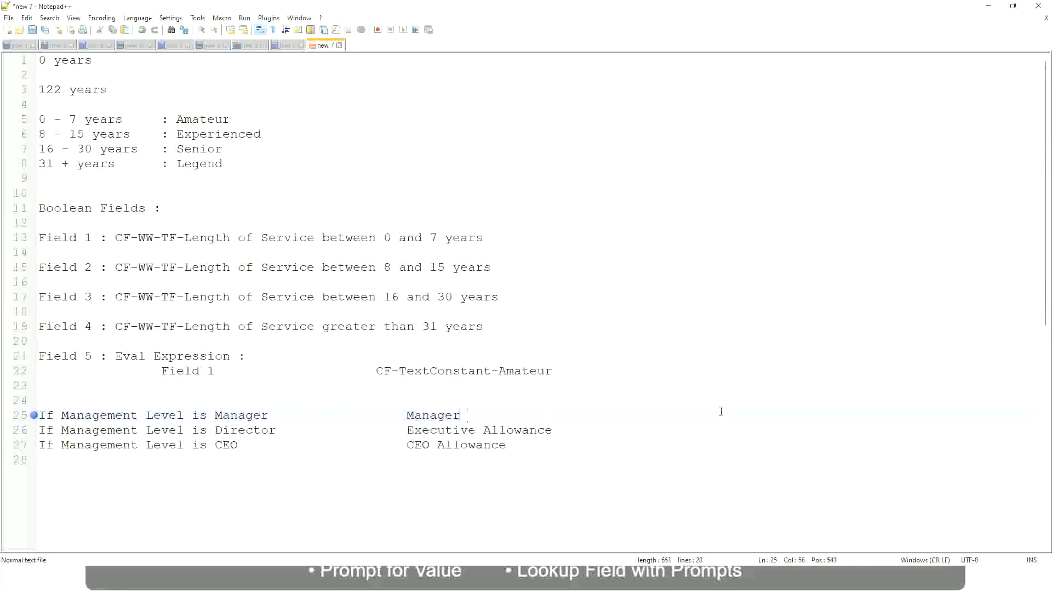
text(First Line Ma)
text(nager)
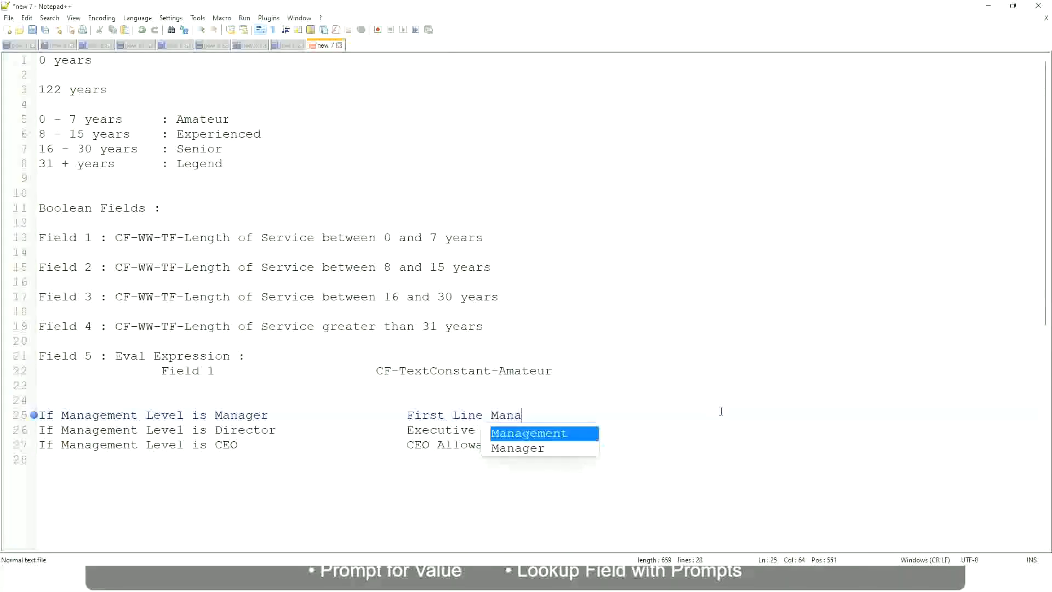
Insert "Name of the" before "First Line Manager" in the Manager rule's outcome.
key(Left)
key(Left)
key(Left)
key(Left)
key(Left)
key(Left)
key(Left)
key(Left)
key(Left)
key(Left)
key(Left)
key(Left)
key(Left)
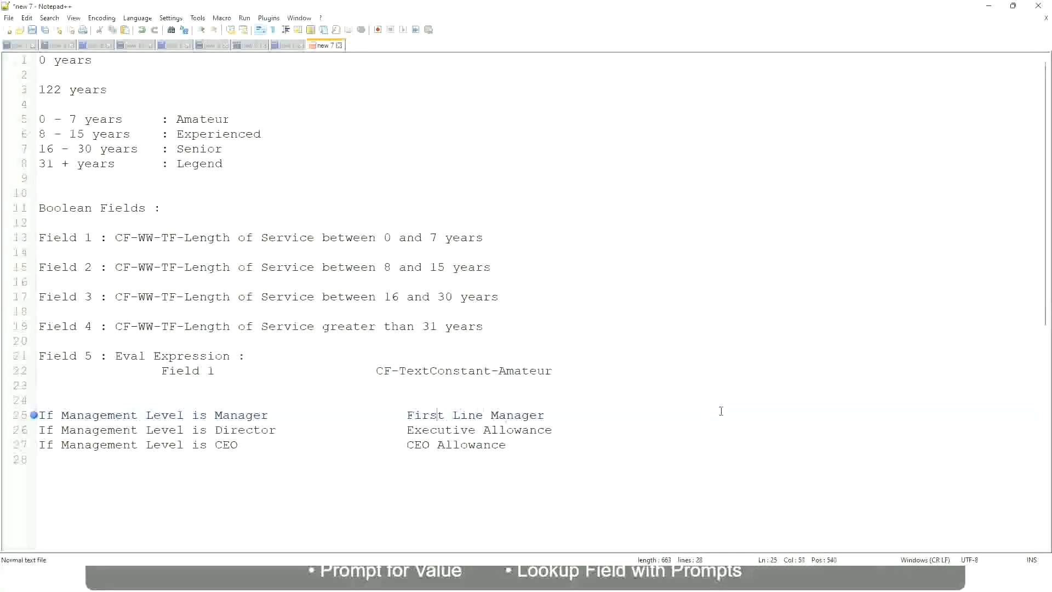
text(Name of the)
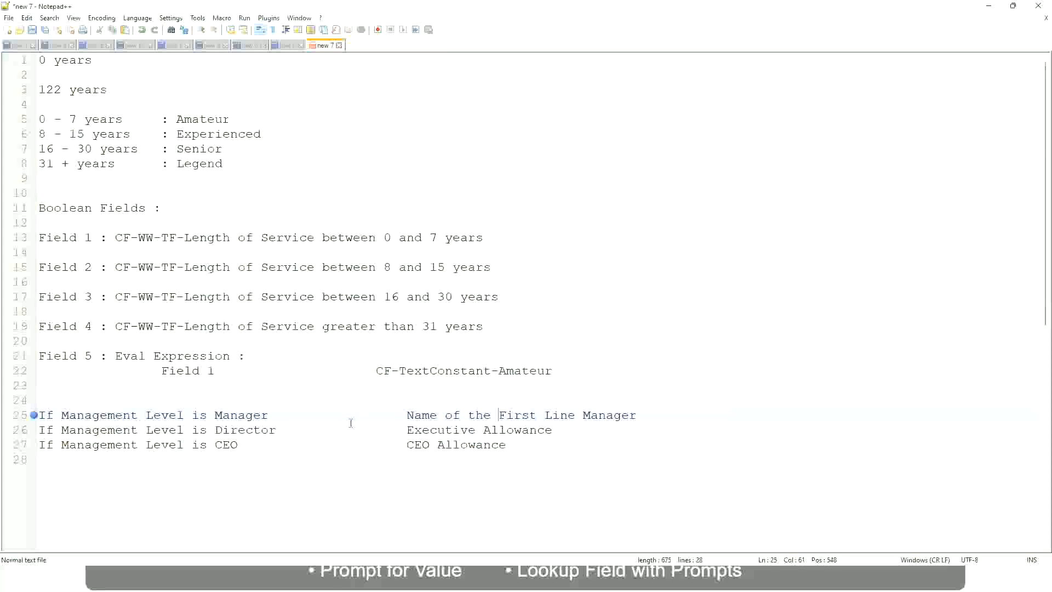
Replace "Executive Allowance" in the Director rule with the opening words "Name of".
click(408, 432)
shift+click(552, 430)
text(Name)
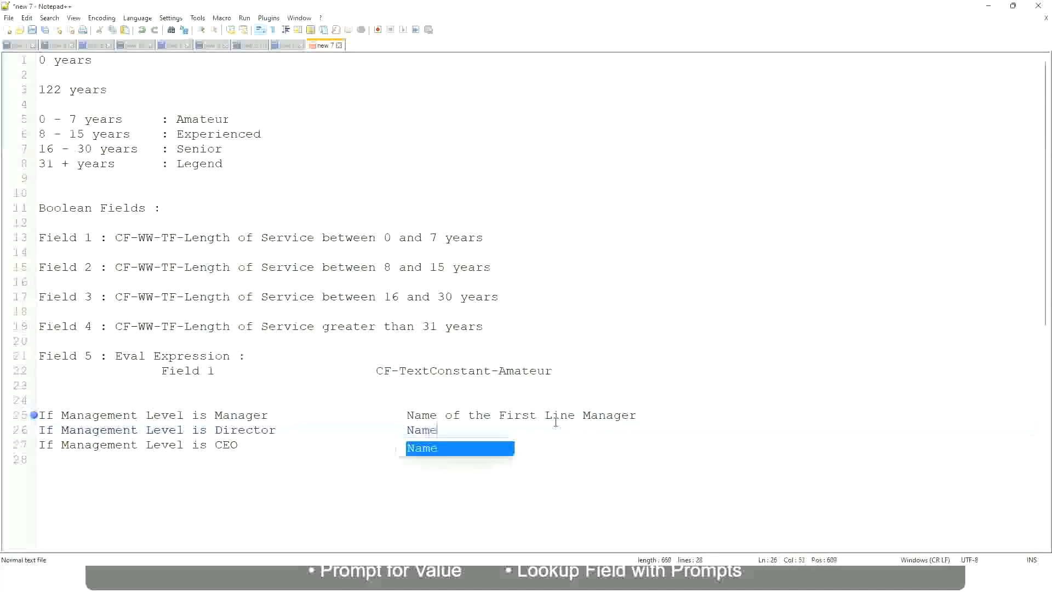
text( of )
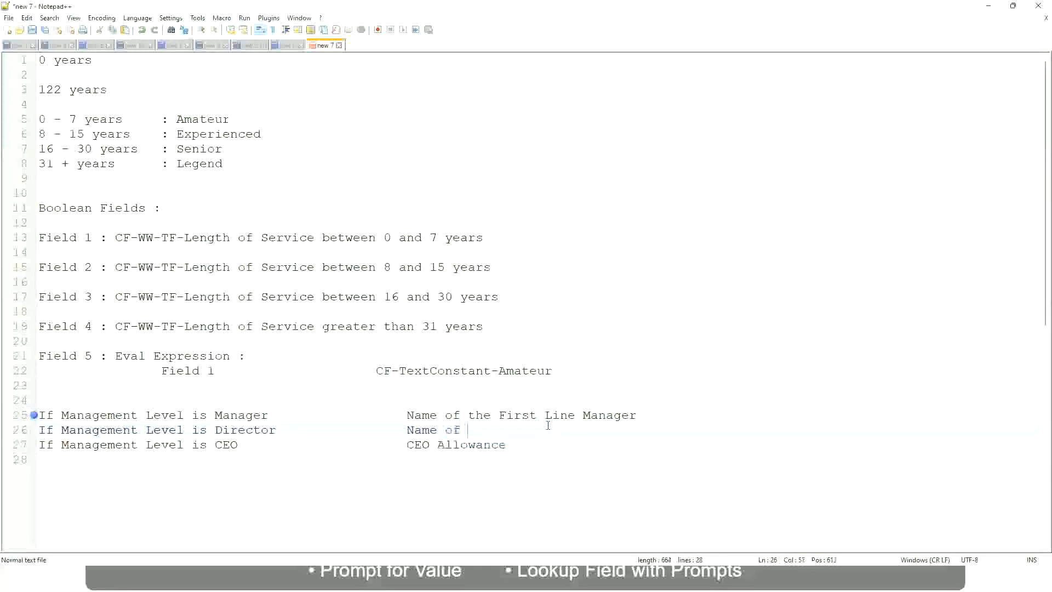
text(First)
key(BackSpace)
key(BackSpace)
key(BackSpace)
key(BackSpace)
key(BackSpace)
key(BackSpace)
Change "First" to "Second" in the Manager rule and complete the Director rule's outcome as "Name of Manager".
double_click(515, 416)
text(Second)
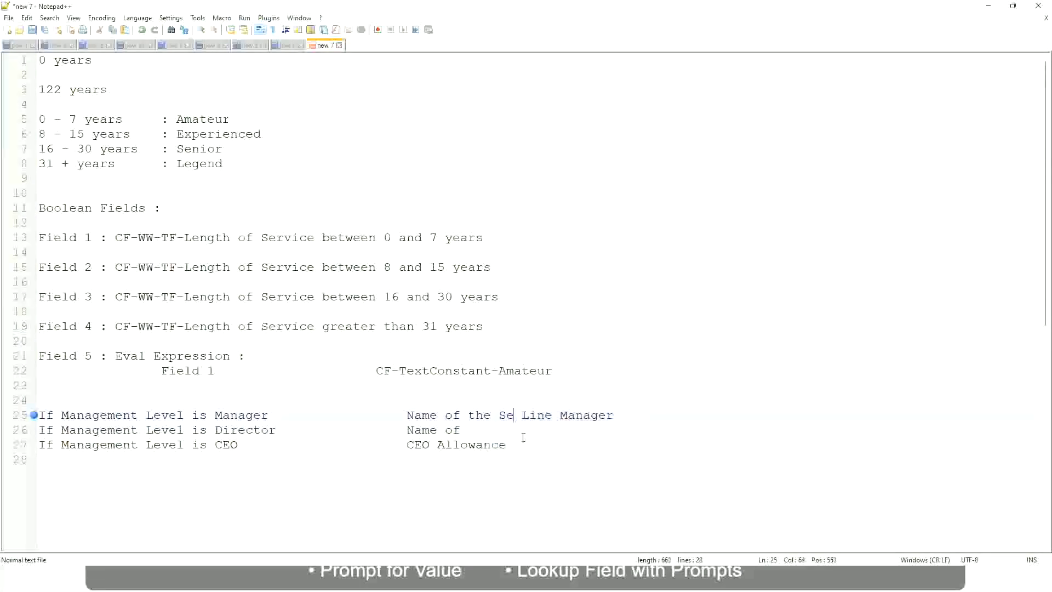
key(BackSpace)
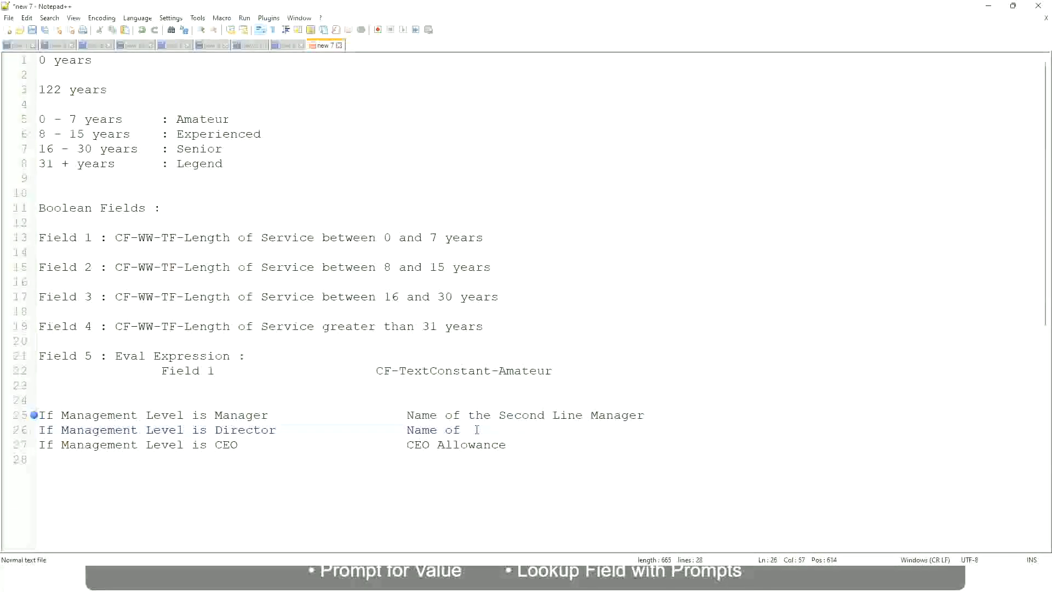
text(Manager)
Replace "CEO Allowance" in the CEO rule with "name of CEO/Himself/Herself".
drag(406, 445, 521, 445)
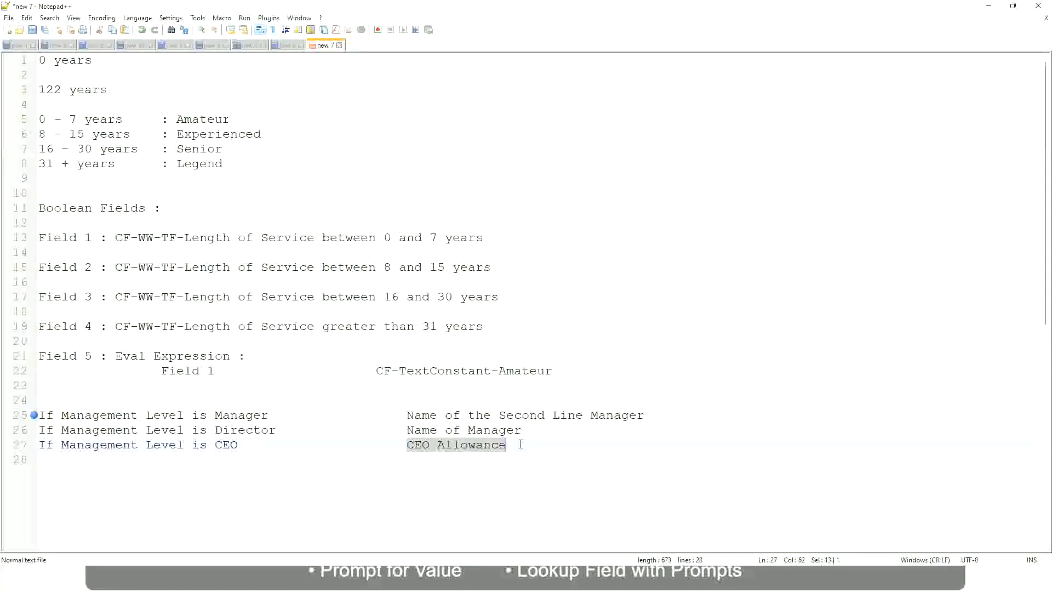
text(name of CEO )
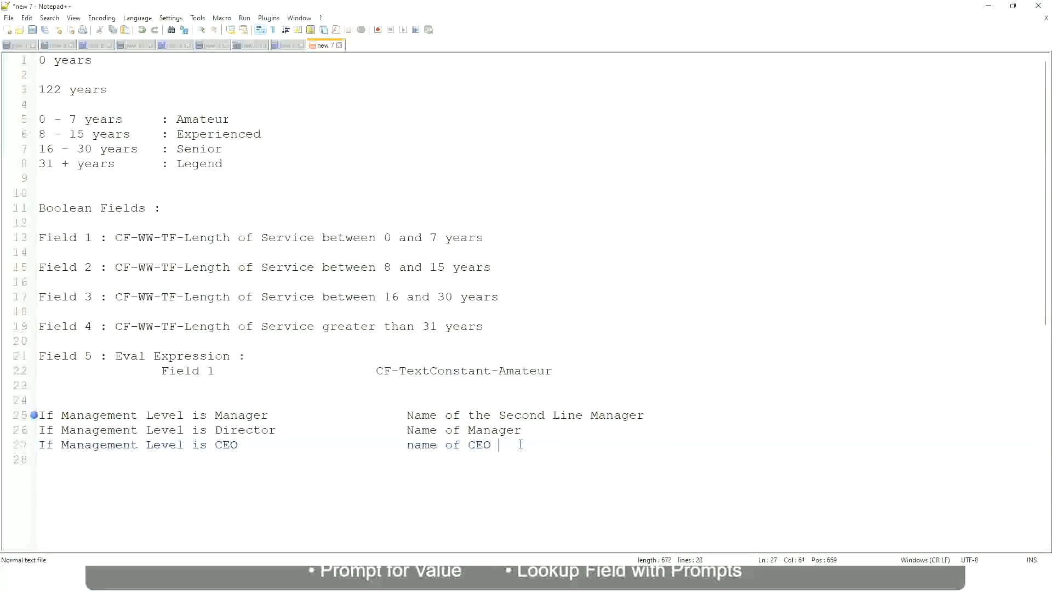
text(/Himself/Herself)
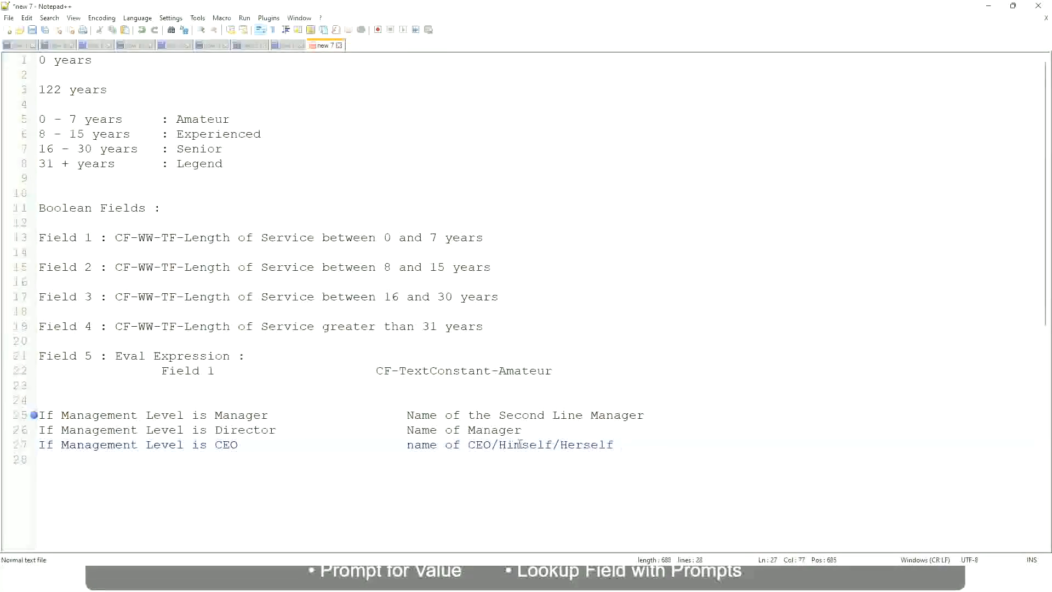
Review the Manager, Director and CEO rules together with the outcome assigned to each.
click(384, 450)
click(160, 416)
click(245, 415)
click(259, 429)
click(523, 430)
click(236, 431)
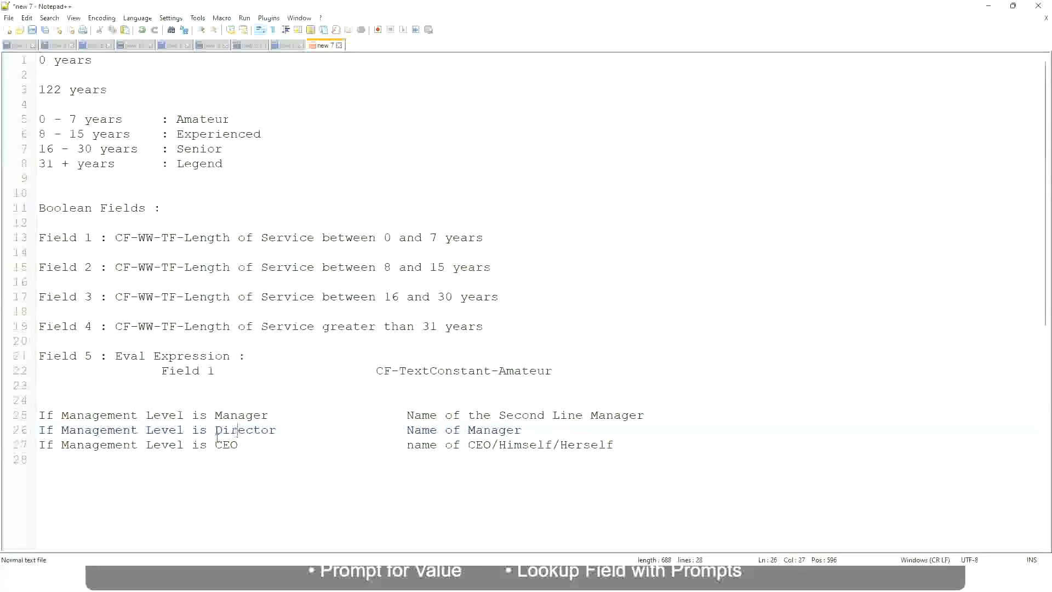
click(228, 446)
click(493, 448)
click(618, 445)
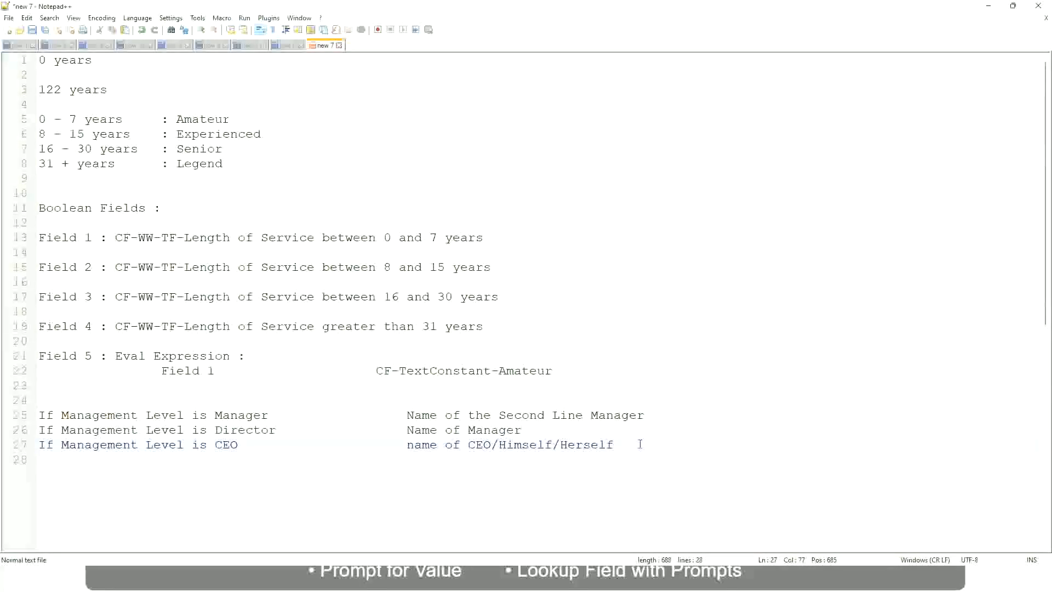
drag(630, 444, 20, 422)
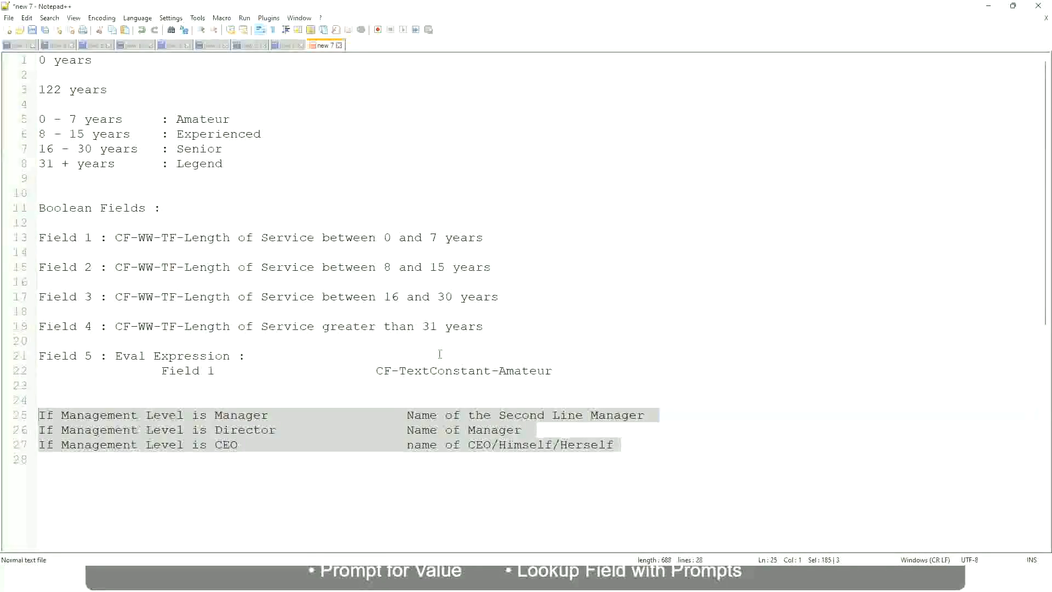
Examine the Manager rule's condition and its outcome text on line 25 more closely.
click(445, 416)
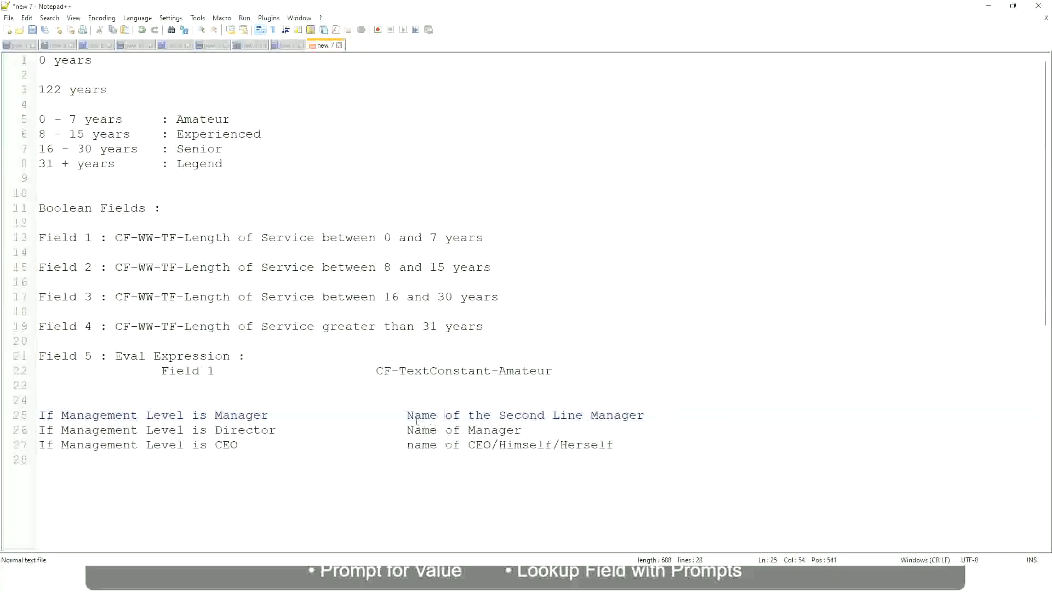
drag(407, 415, 647, 417)
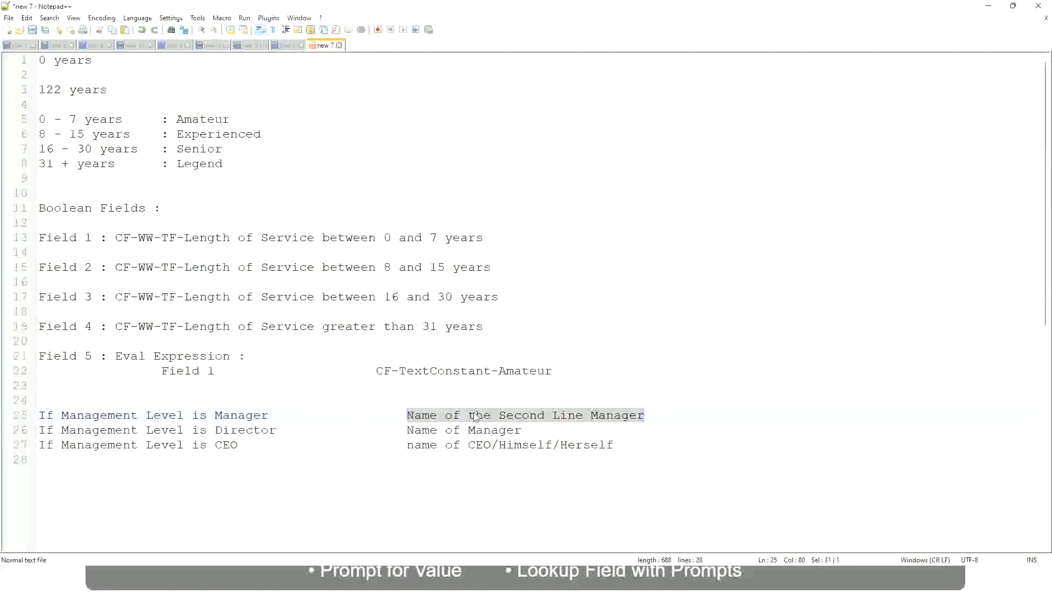
click(491, 415)
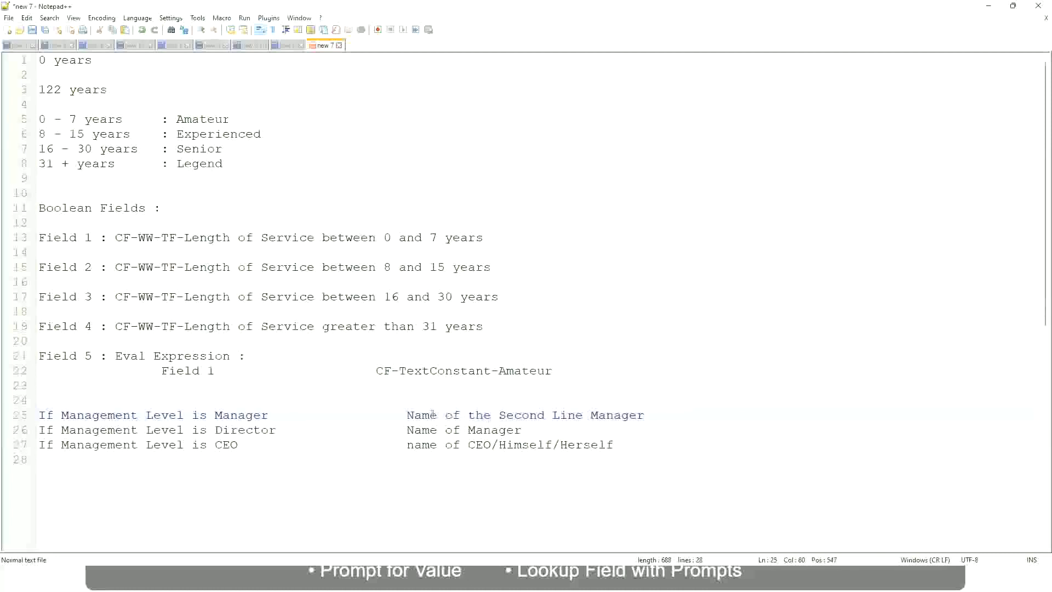
drag(407, 415, 648, 414)
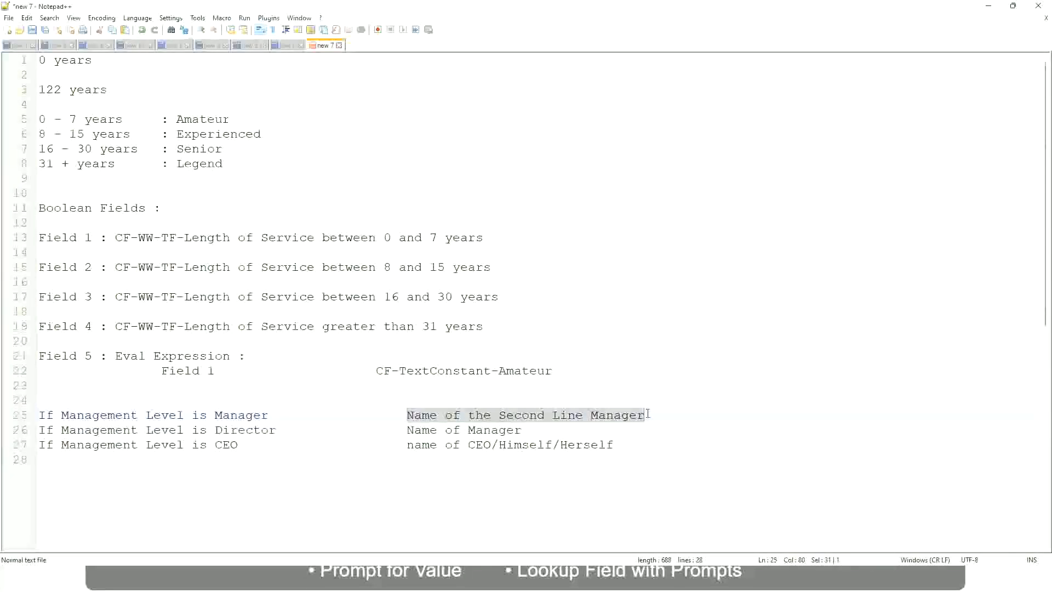
click(540, 416)
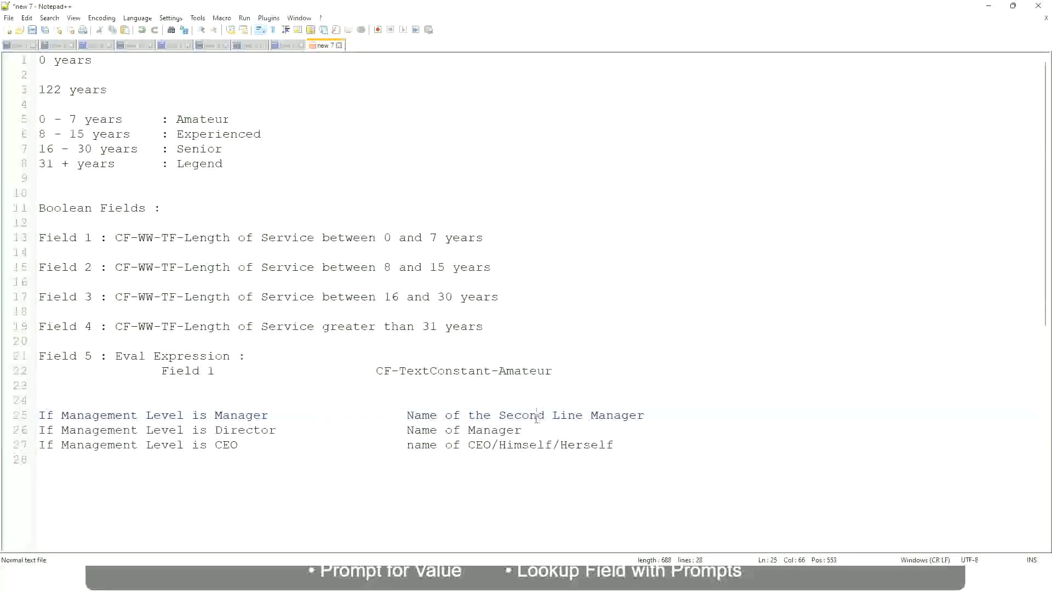
click(274, 415)
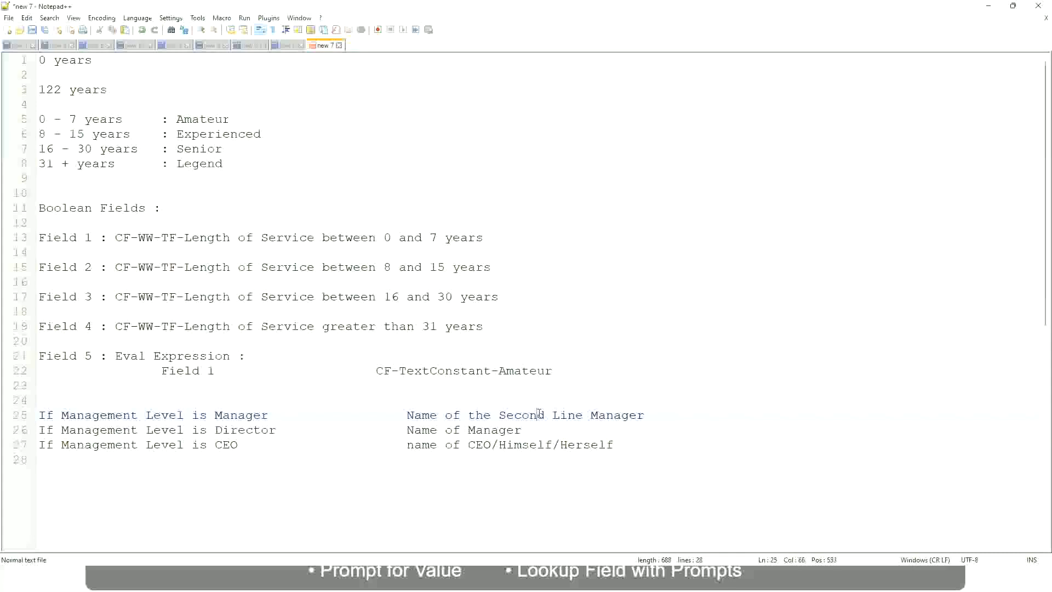
drag(577, 415, 584, 415)
click(661, 412)
click(620, 414)
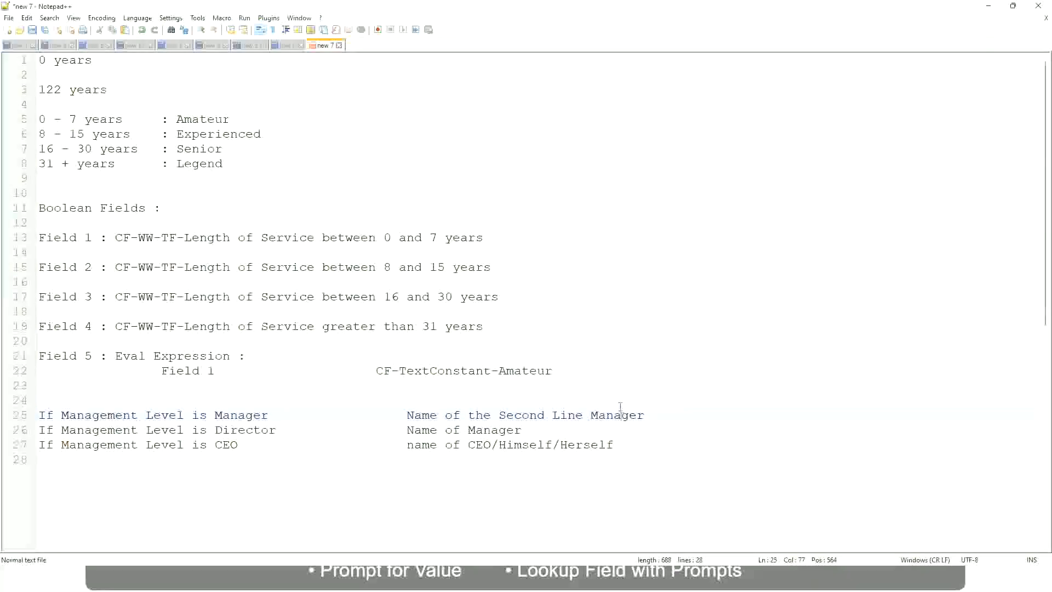
Compare the fixed experience band labels Amateur to Legend with the name-based outcomes of the management-level rules.
double_click(201, 121)
double_click(204, 136)
double_click(200, 151)
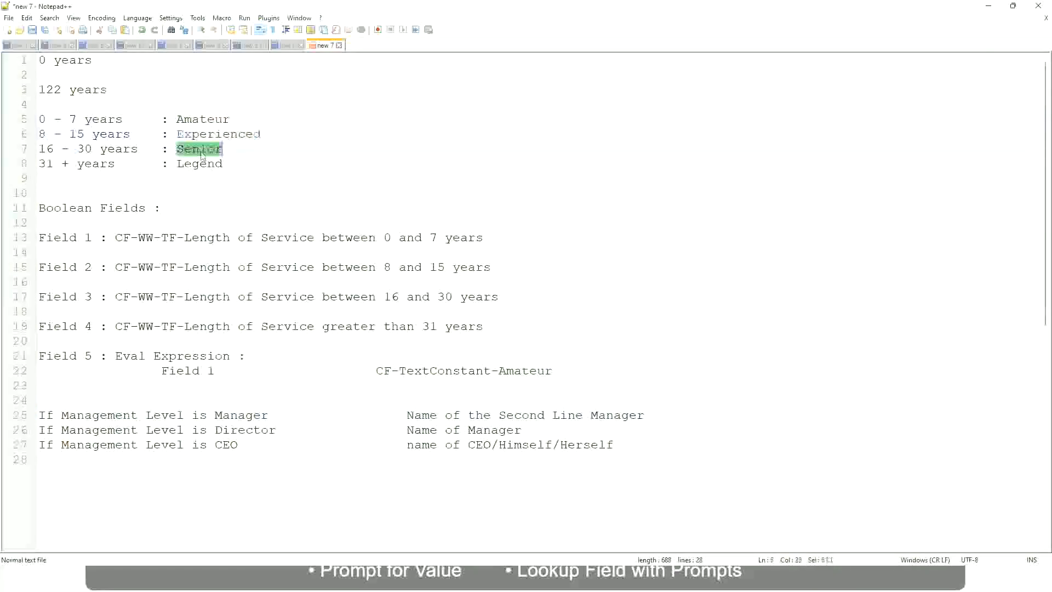
click(199, 164)
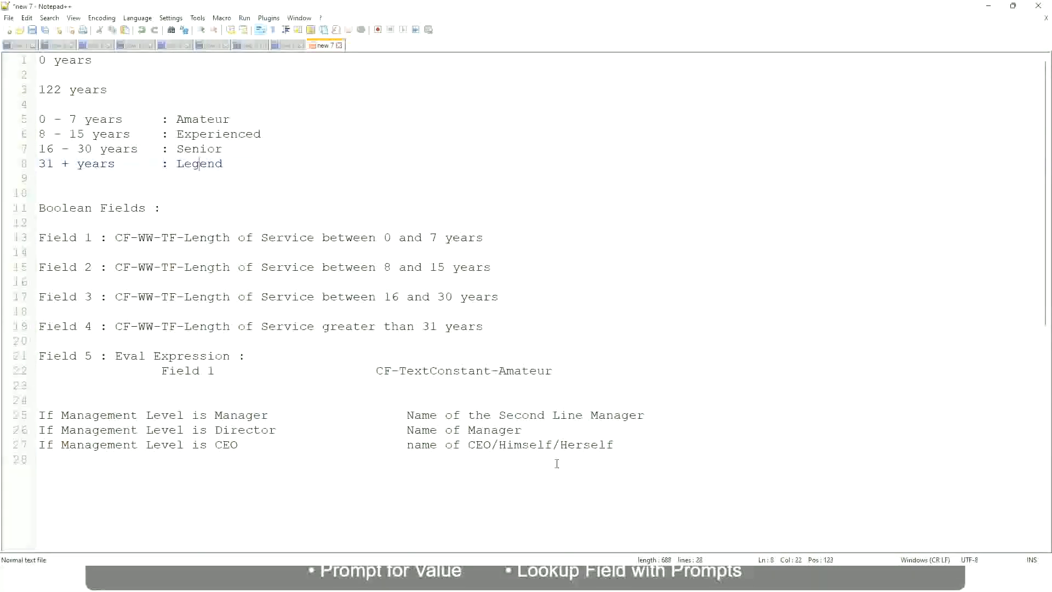
click(538, 445)
click(505, 415)
click(285, 433)
Switch to Workday and finish the save confirmation of the Lookup Range Band calculated field.
key(alt+Tab)
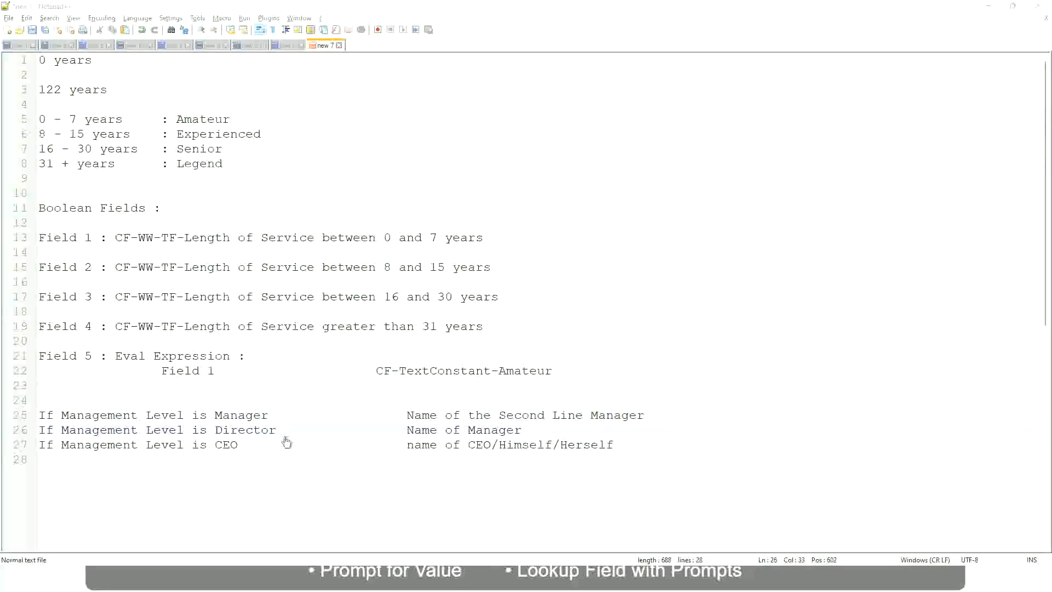
scroll(383, 197, down, 4)
scroll(409, 210, up, 4)
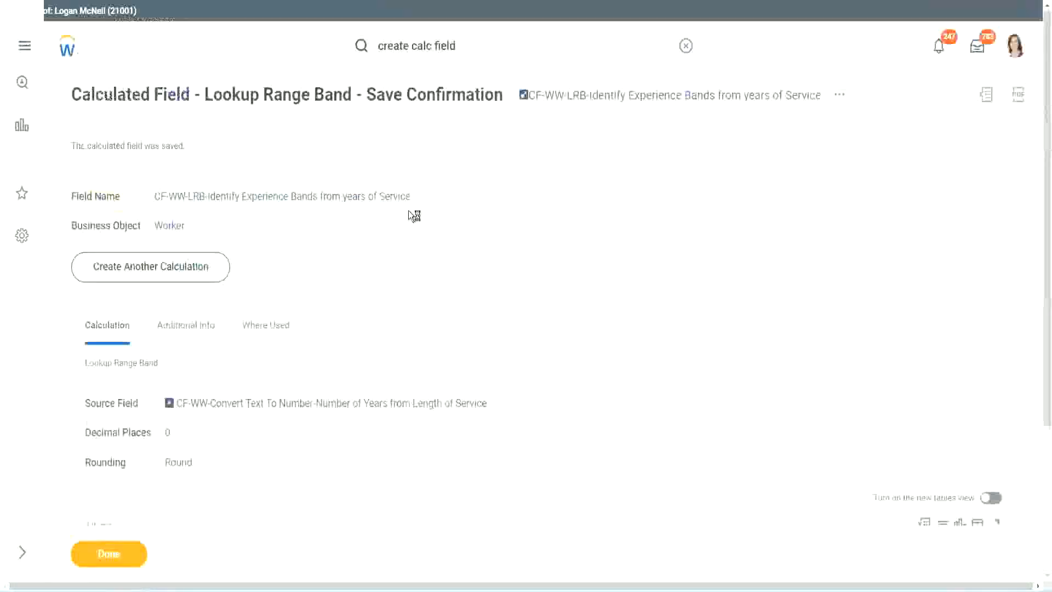
right_click(618, 106)
click(651, 164)
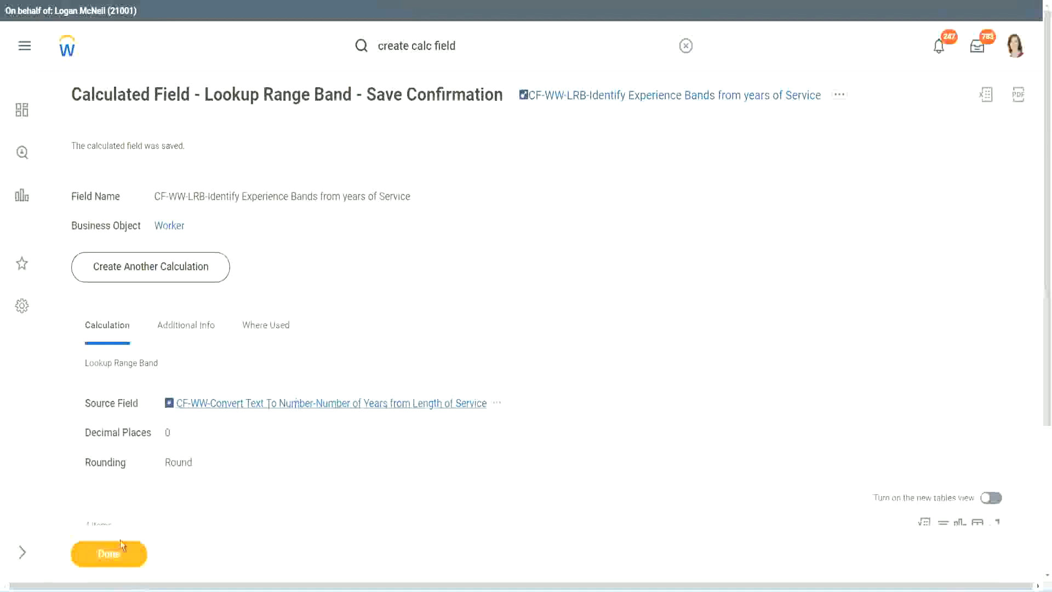
click(106, 557)
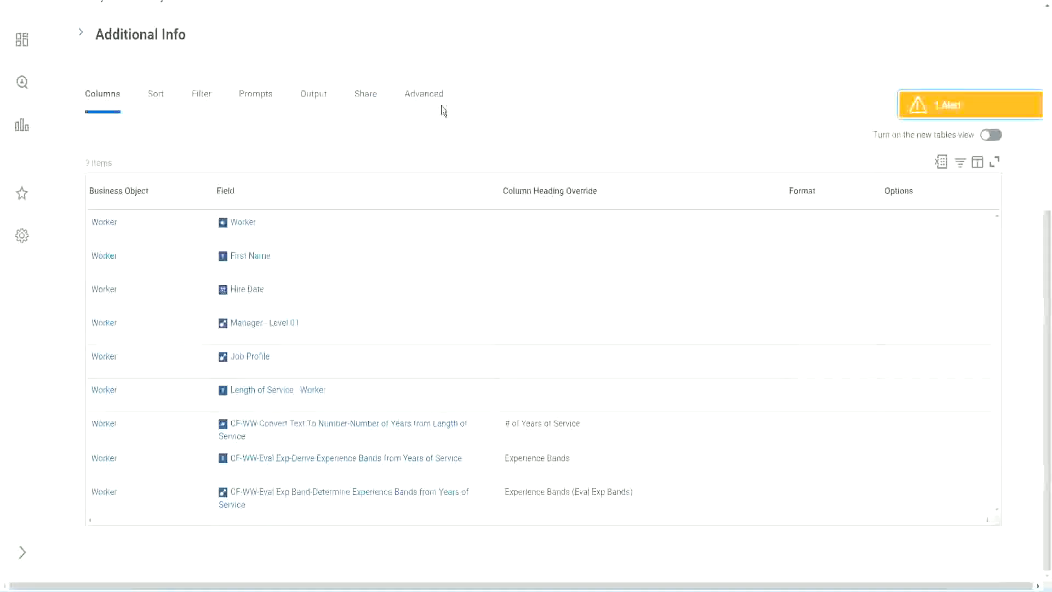
Open the custom report WW Employee Details for editing.
scroll(455, 143, up, 6)
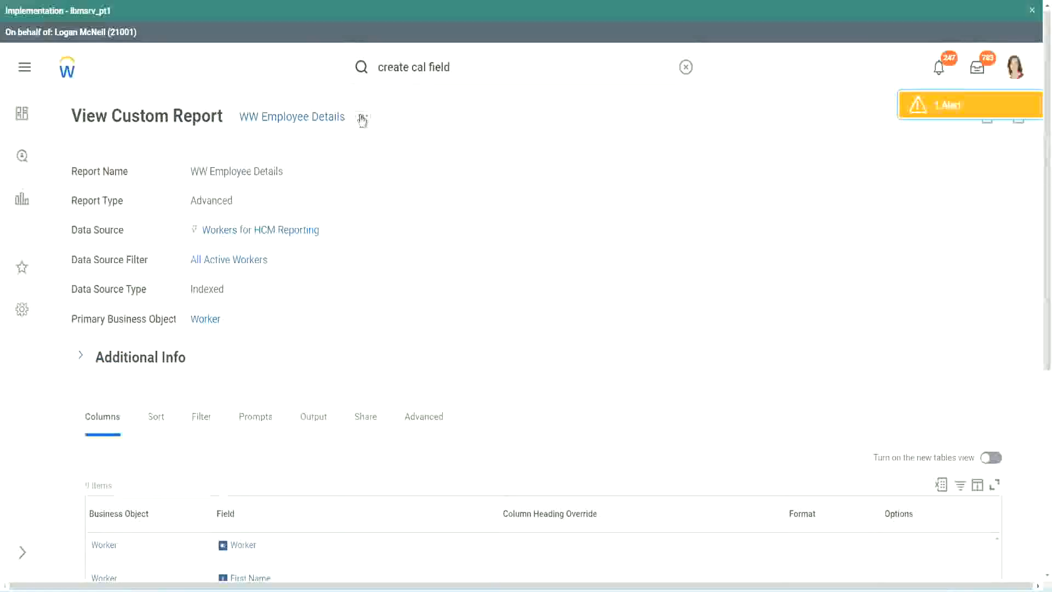
click(362, 117)
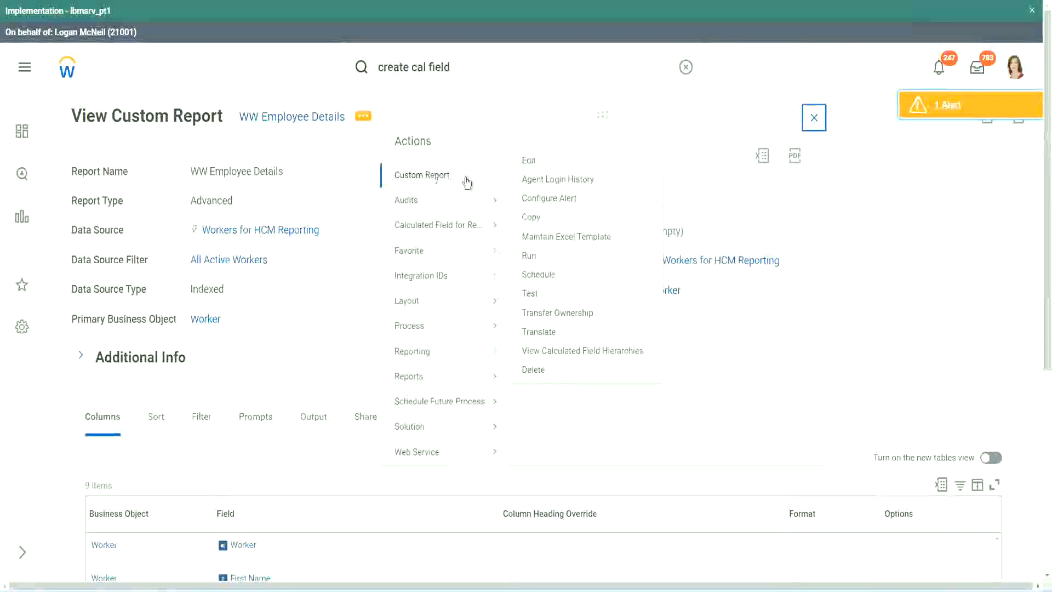
click(534, 162)
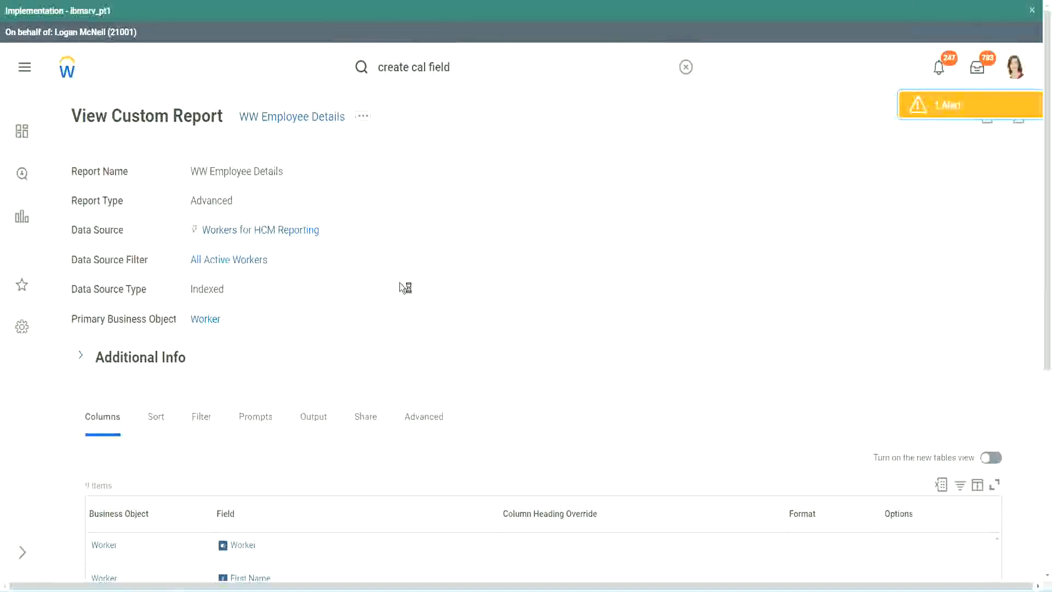
Add a Worker row at the end of the report columns with the field CF-WW-LRB-Identify Experience Bands from years of Service.
scroll(400, 284, down, 5)
scroll(406, 290, down, 2)
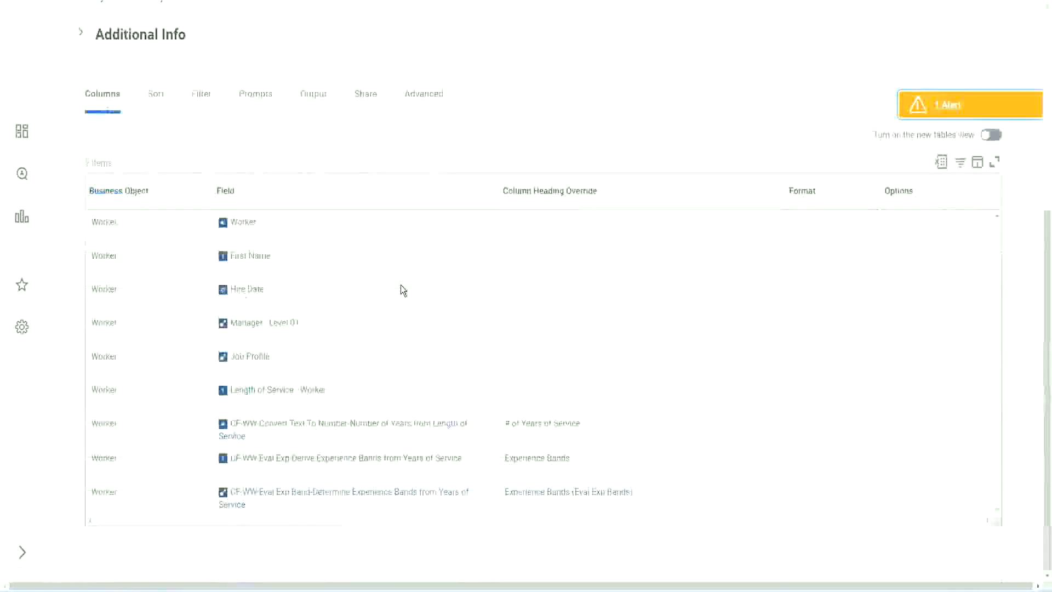
scroll(394, 306, down, 8)
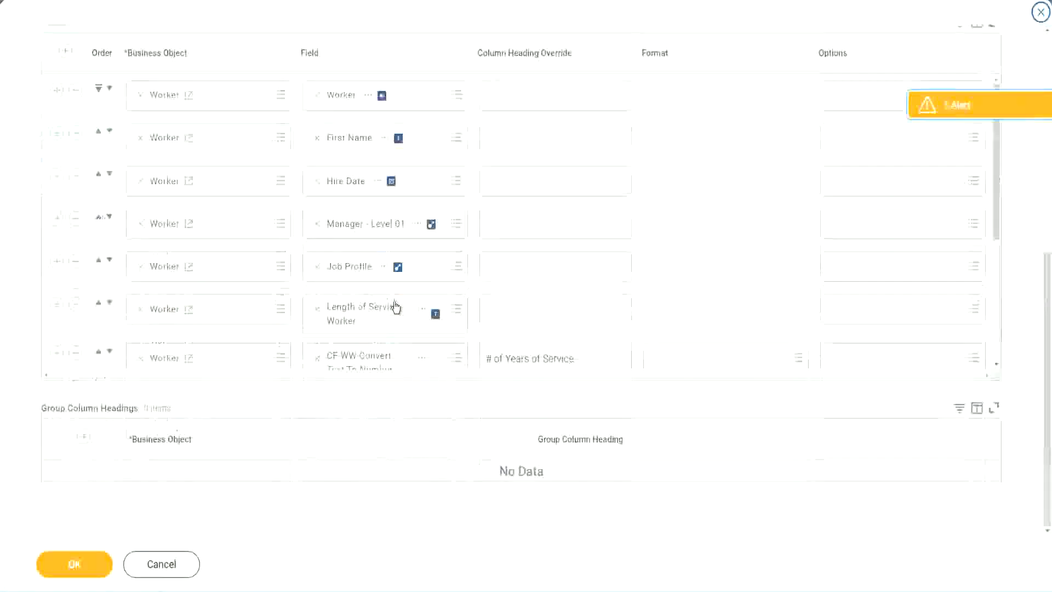
scroll(187, 339, down, 4)
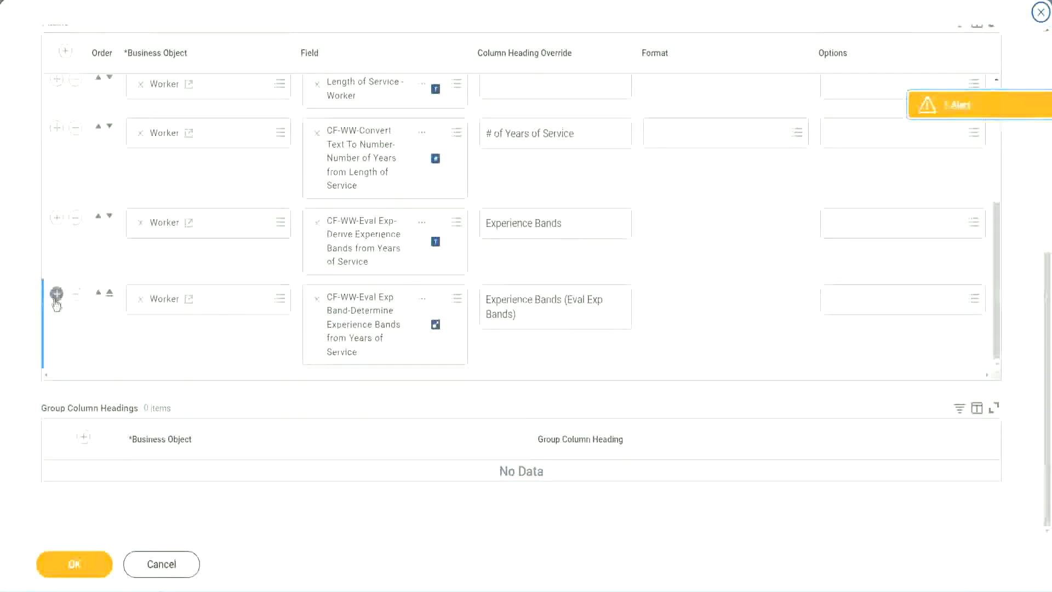
click(57, 294)
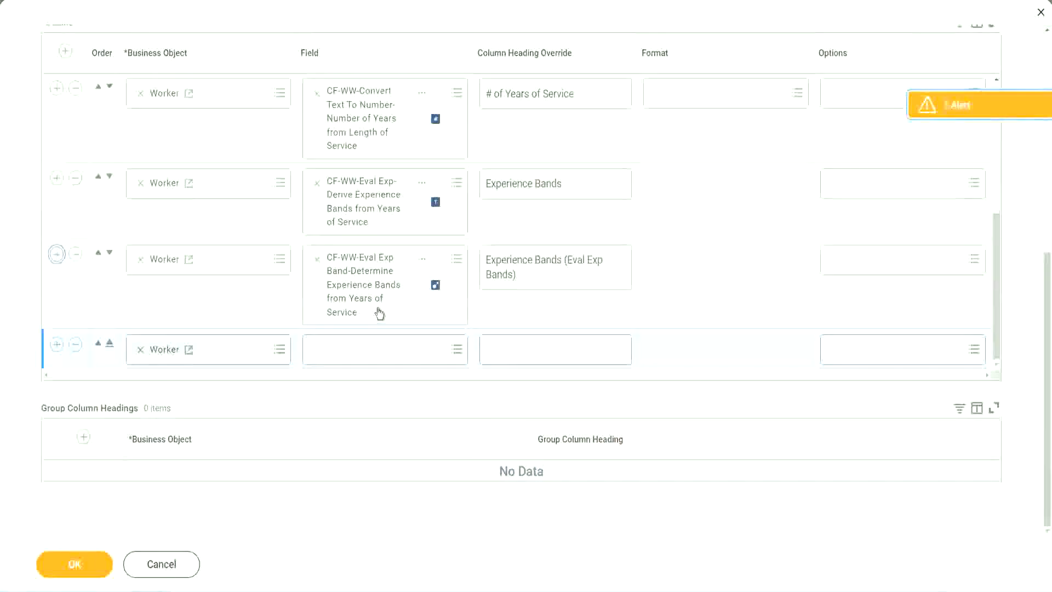
click(358, 350)
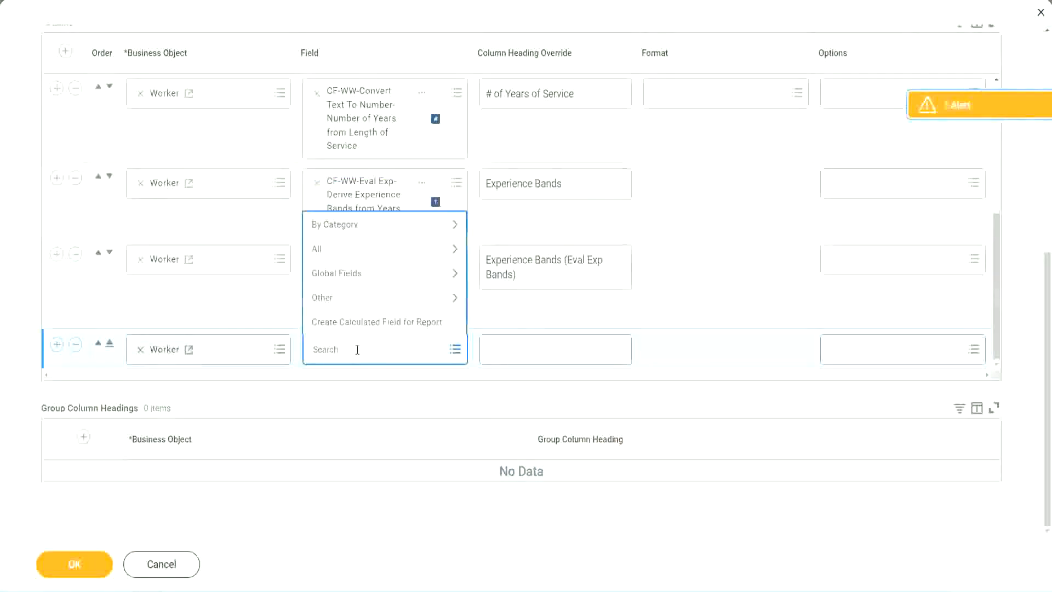
key(ctrl+v)
key(Return)
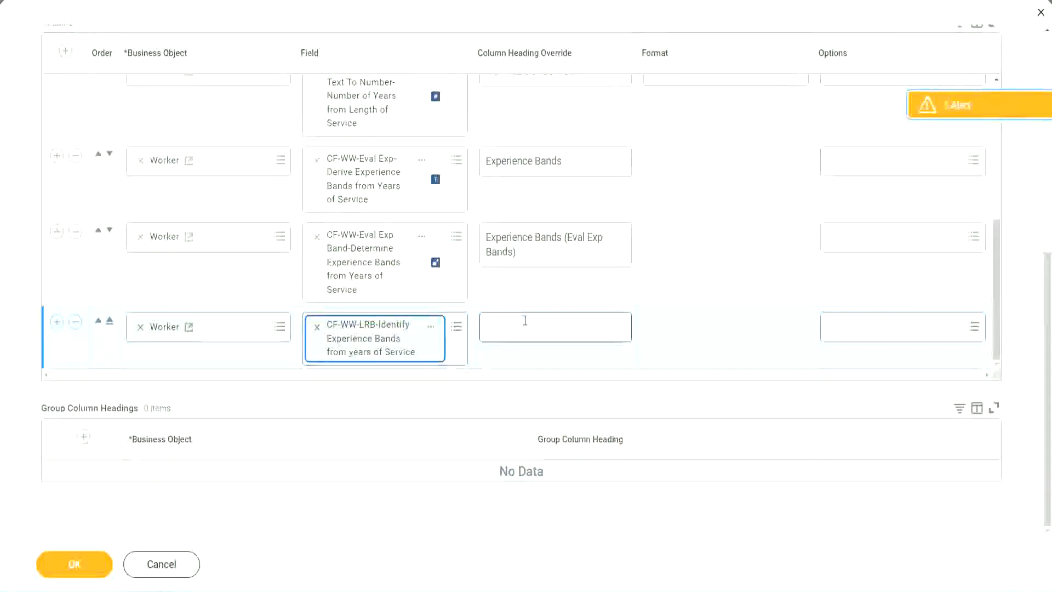
Set the new LRB column's heading override to Experience Bands (LRB).
click(525, 321)
text(Ex)
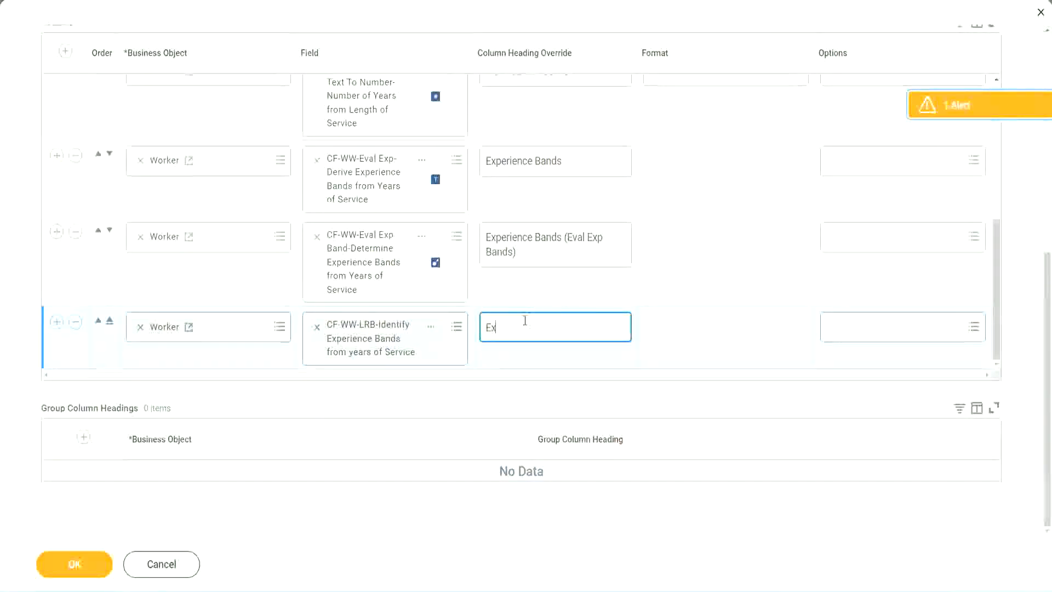
text(perienc)
key(BackSpace)
key(BackSpace)
key(BackSpace)
key(BackSpace)
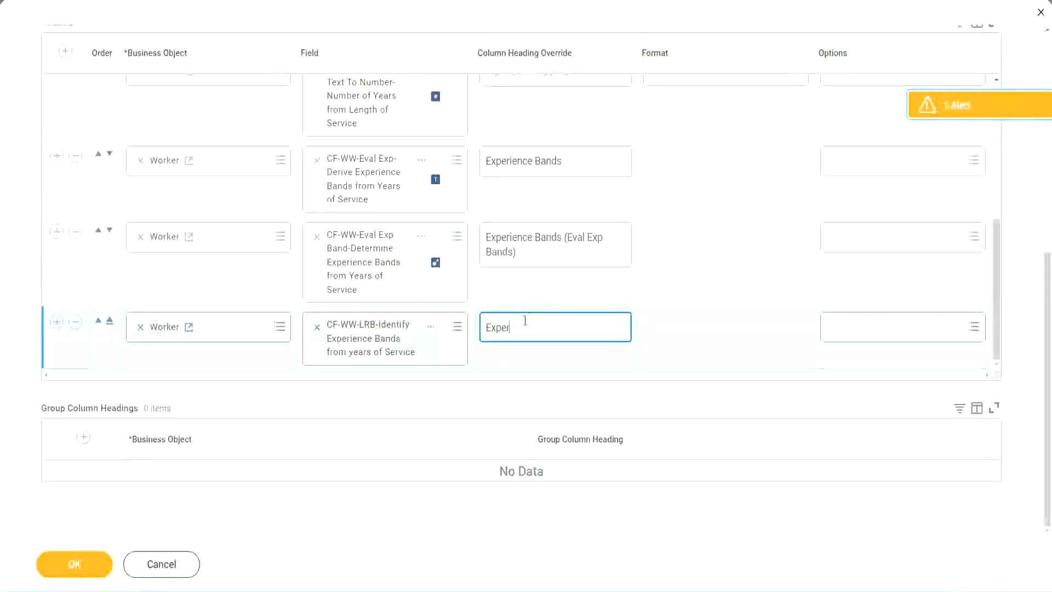
text(ience Bands (LRB))
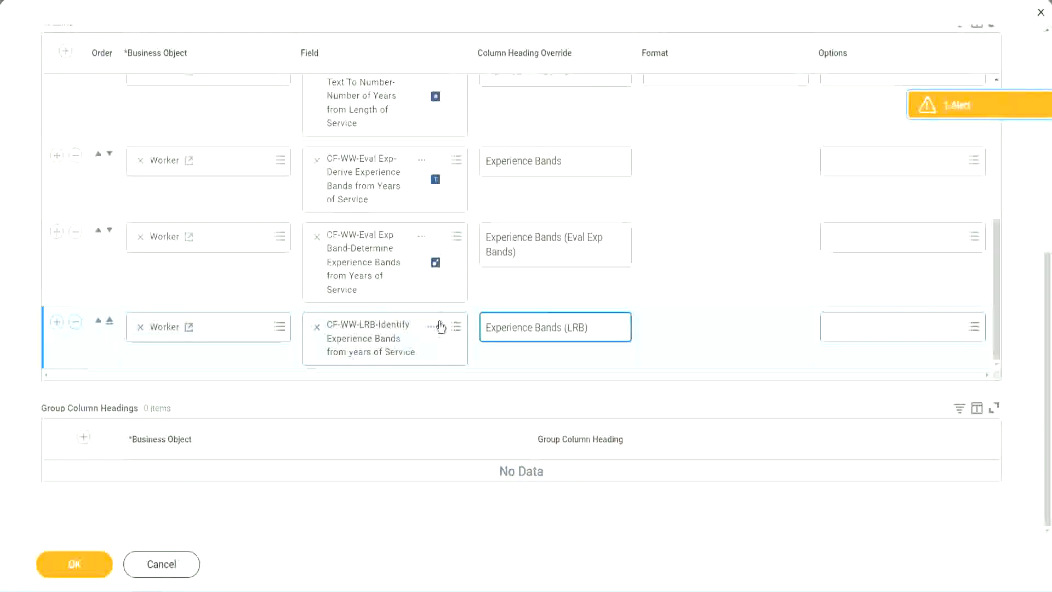
Save the report changes and run WW Employee Details with the worker type prompts left blank.
click(91, 573)
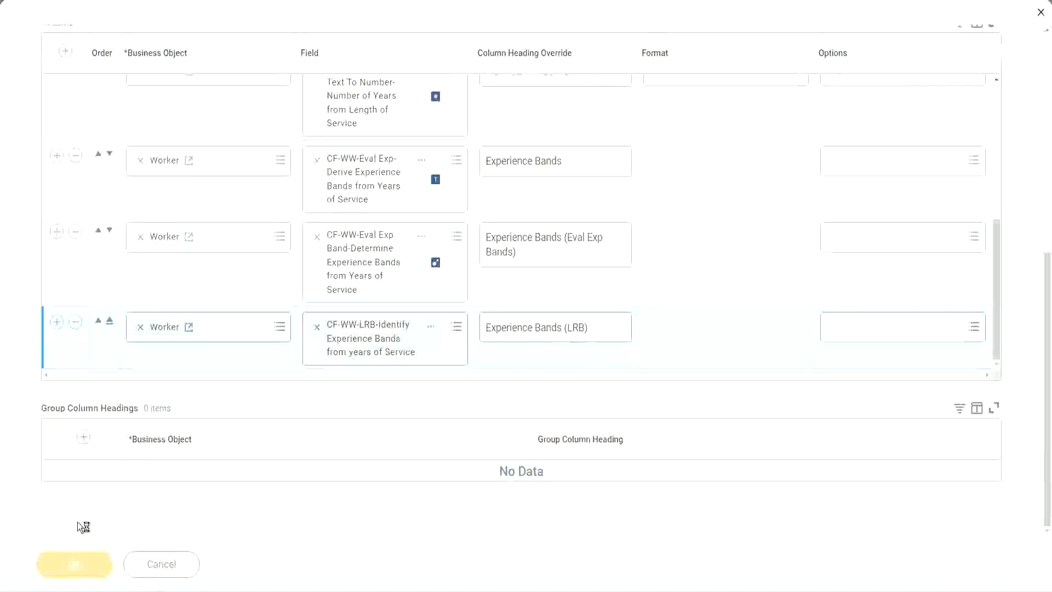
click(104, 555)
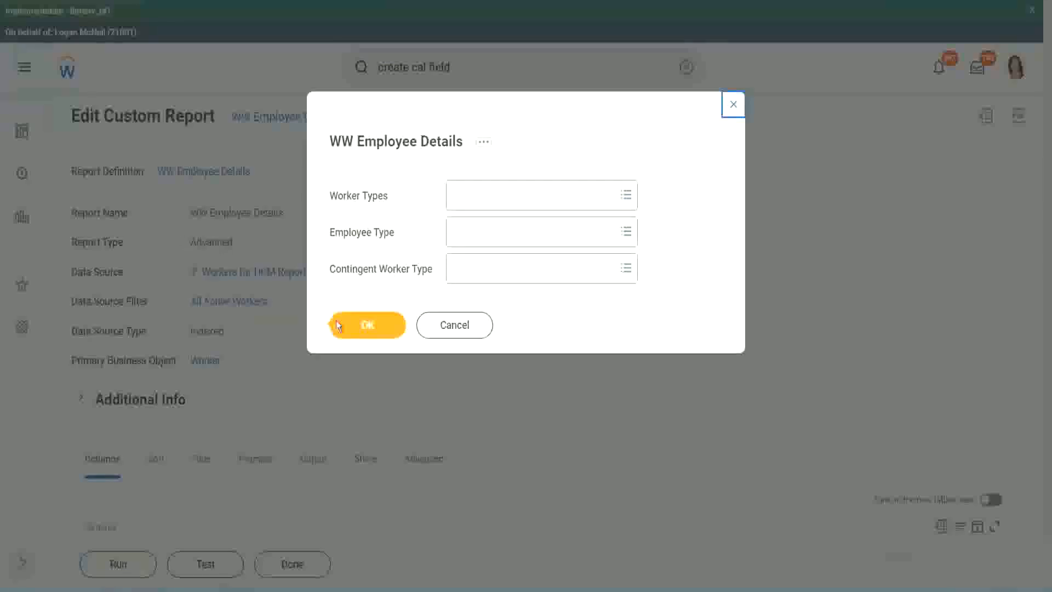
click(373, 328)
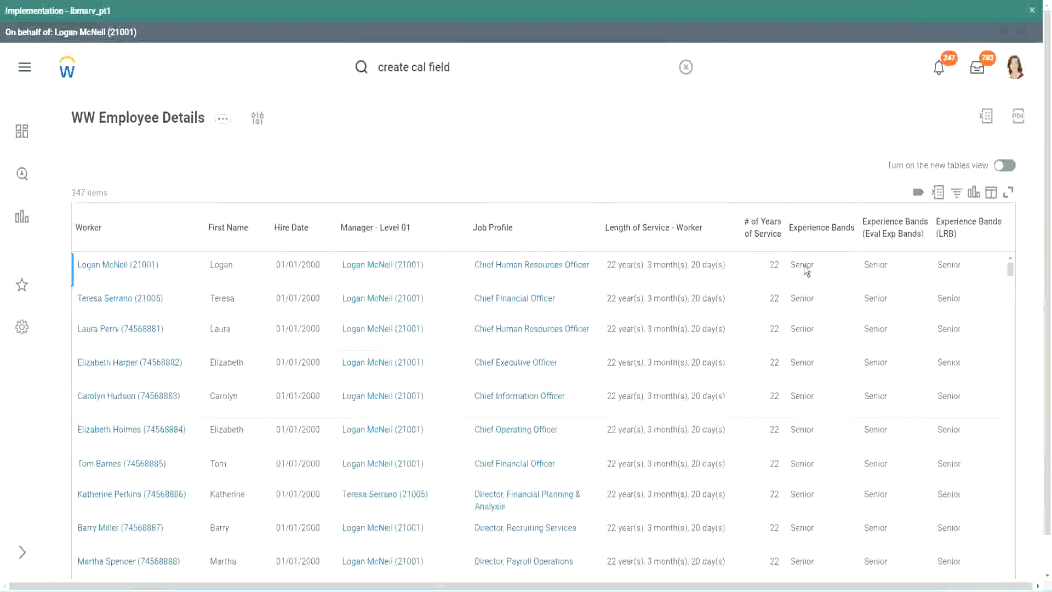
Compare the three Experience Bands columns against the years of service across the workers in the report output.
double_click(806, 265)
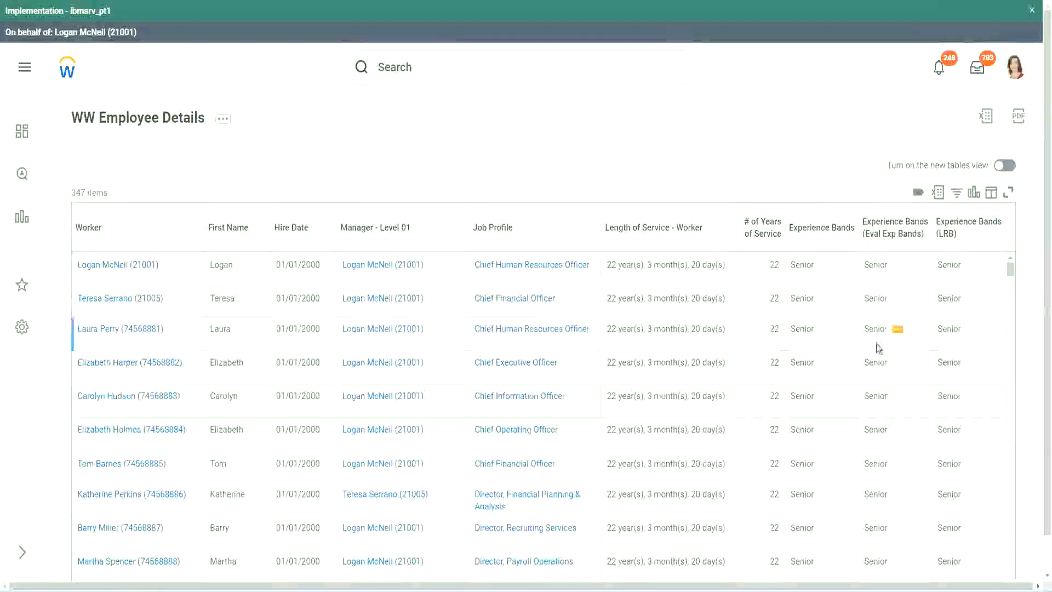
scroll(876, 344, down, 10)
scroll(872, 376, down, 3)
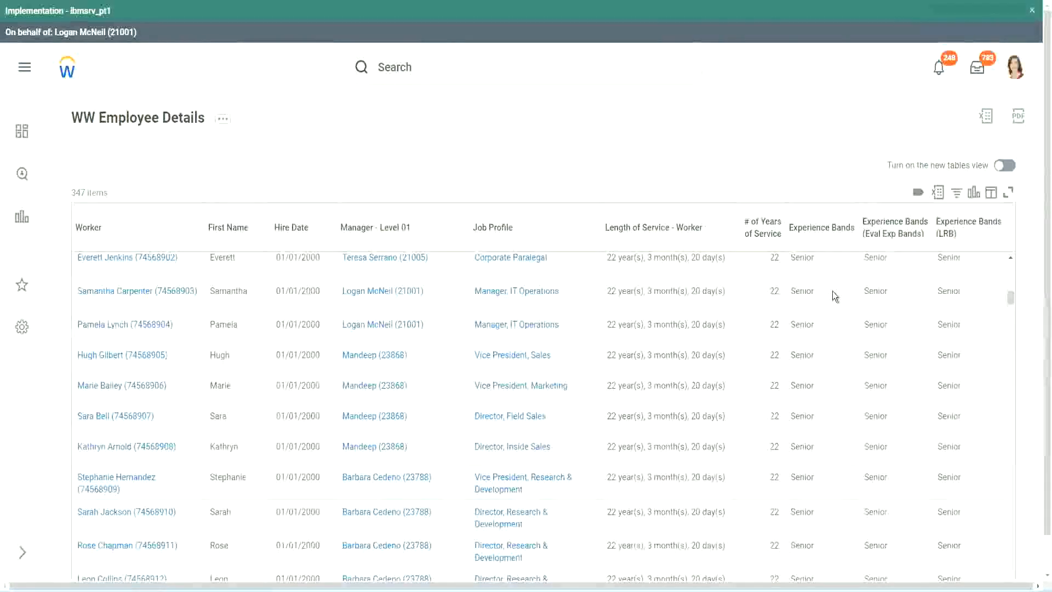
scroll(825, 447, down, 3)
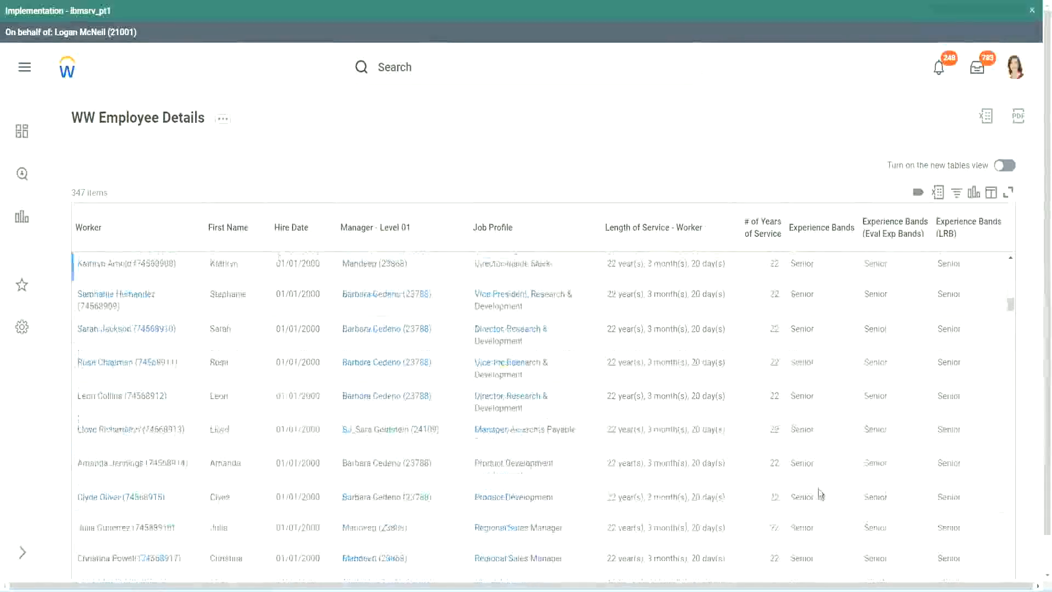
scroll(823, 389, down, 1)
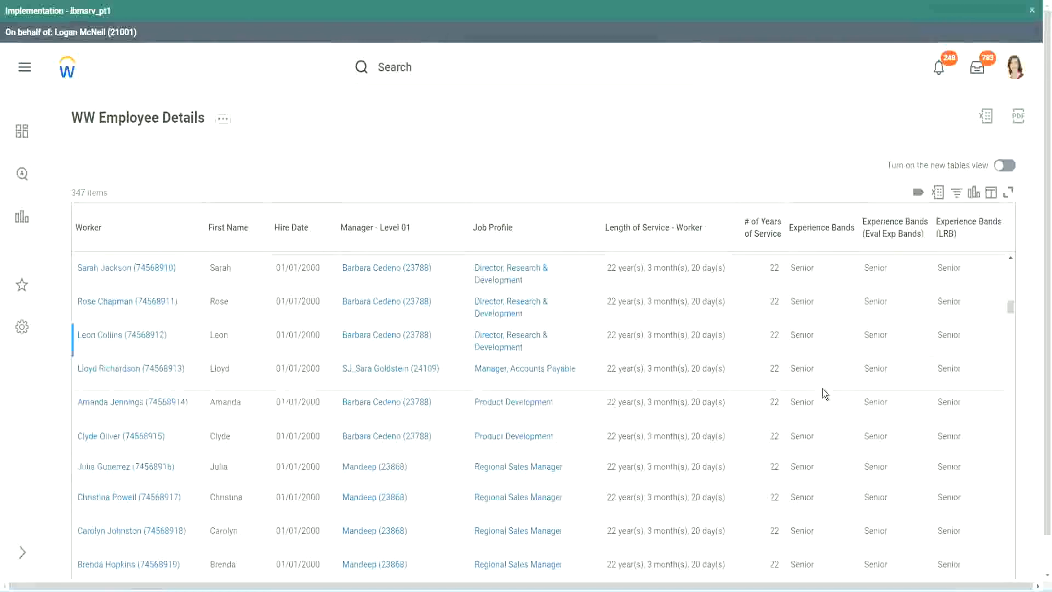